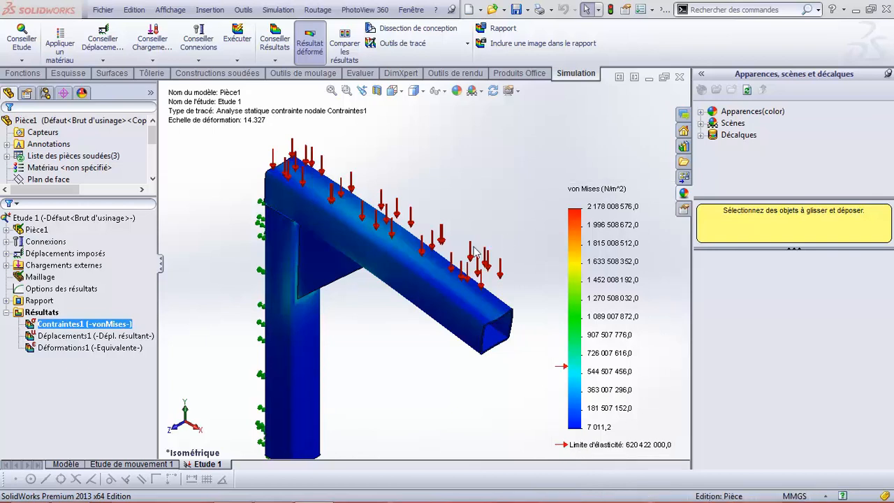
Create a new part document.
{"action": "left_click", "coordinate": [88, 347], "text": "ctrl"}
{"action": "left_click", "coordinate": [103, 10]}
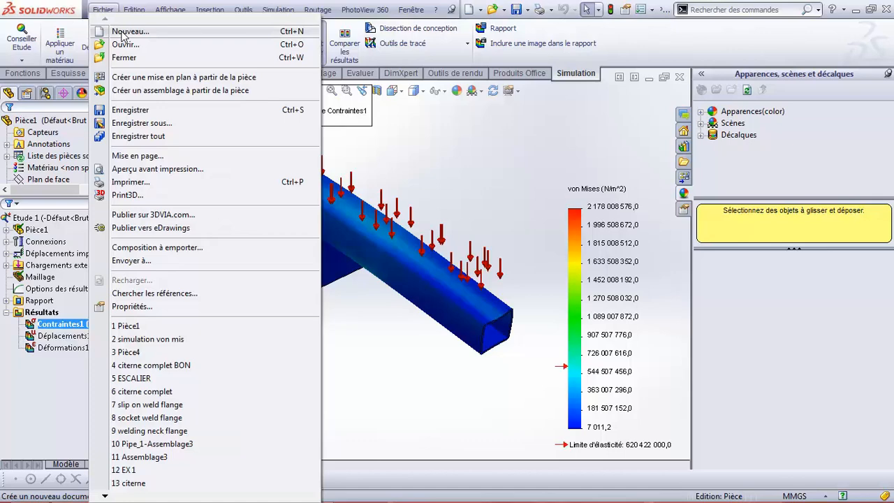
{"action": "left_click", "coordinate": [124, 32]}
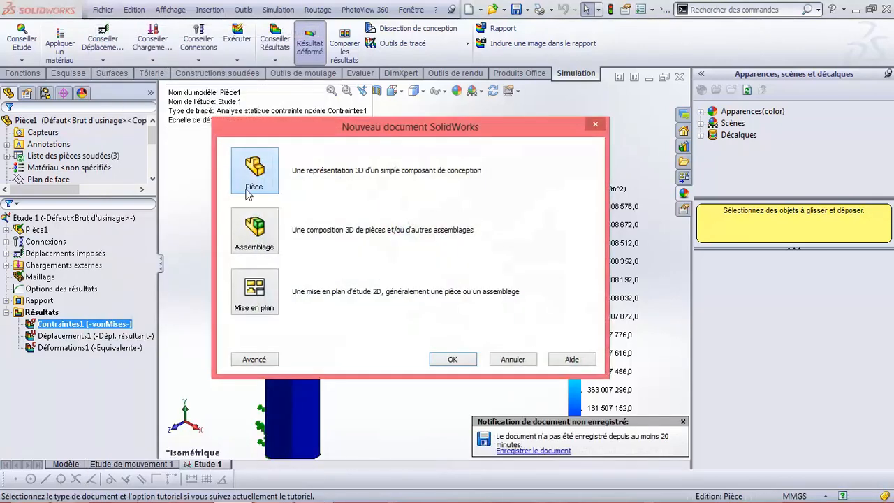
{"action": "left_click", "coordinate": [465, 360]}
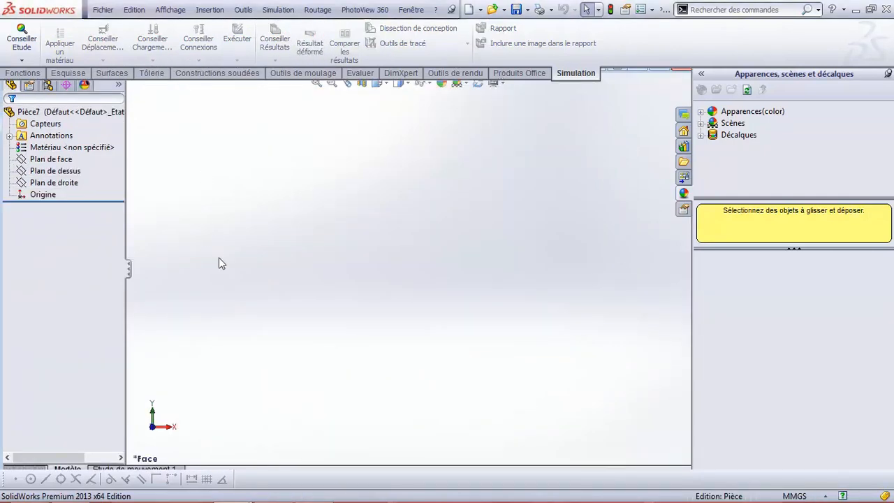
Sketch a center rectangle about 57 by 41 mm on Plan de dessus, centred on the origin.
{"action": "left_click", "coordinate": [68, 73]}
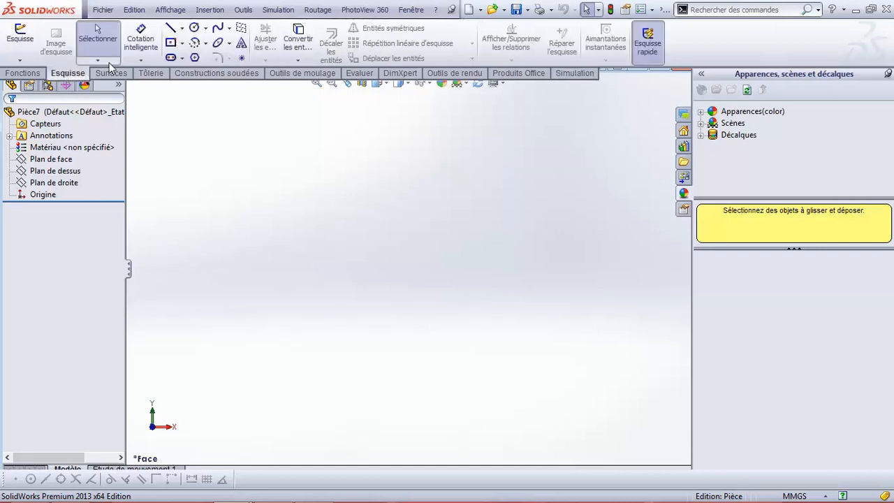
{"action": "left_click", "coordinate": [20, 35]}
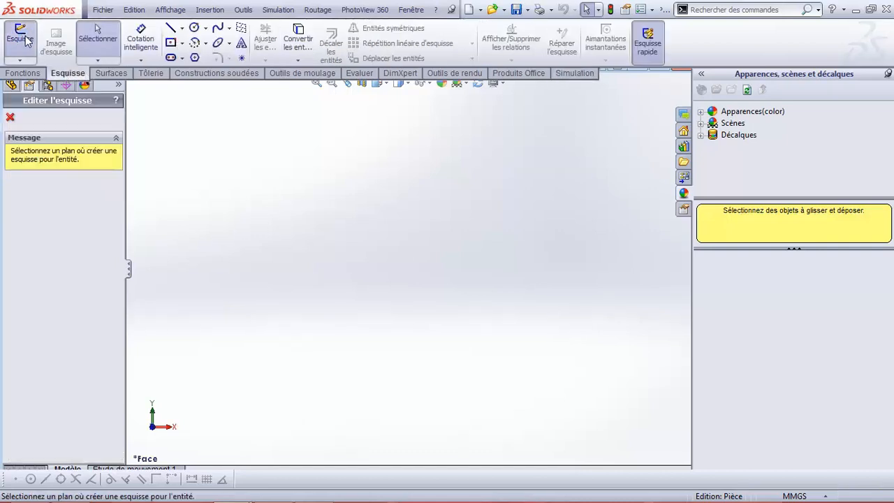
{"action": "left_click", "coordinate": [11, 86]}
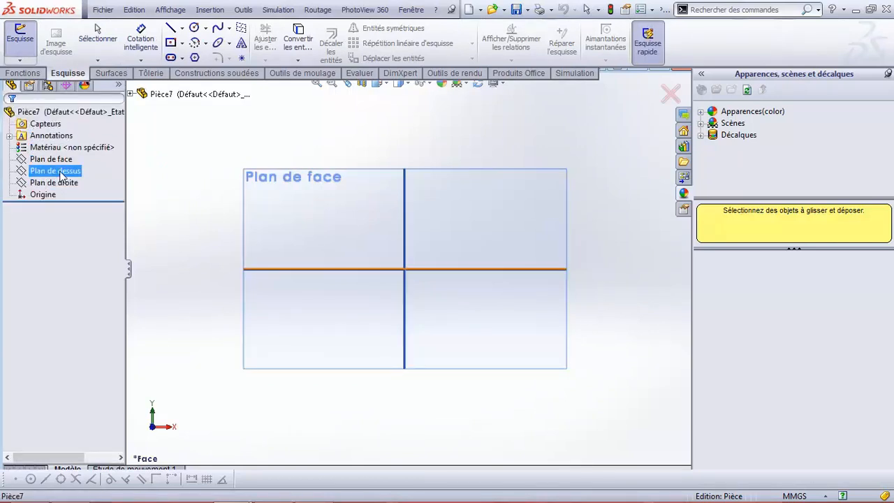
{"action": "left_click", "coordinate": [54, 170]}
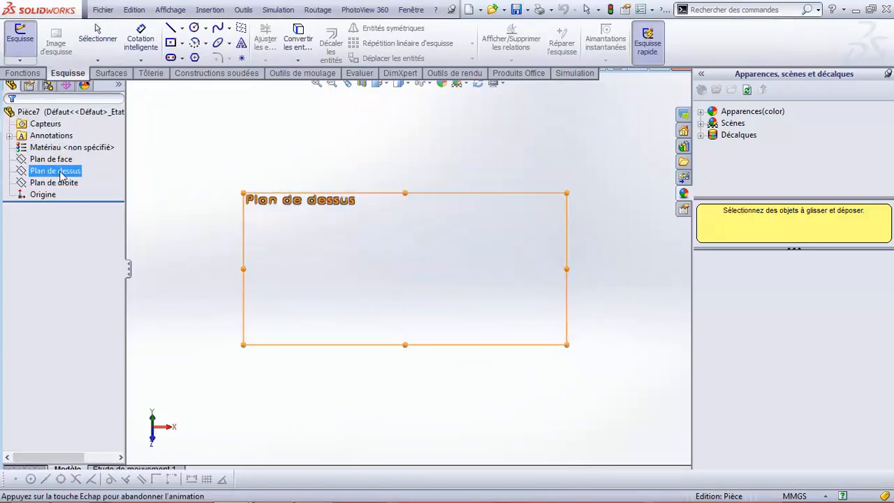
{"action": "left_click", "coordinate": [170, 41]}
{"action": "left_click", "coordinate": [409, 269]}
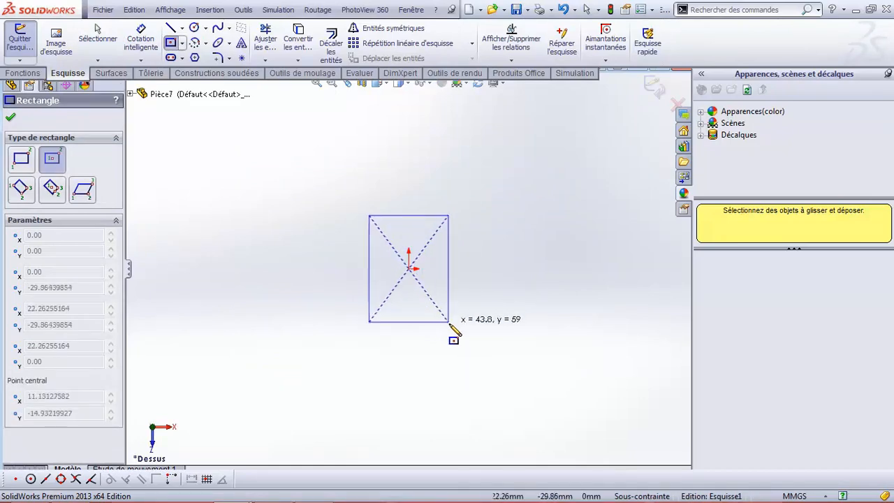
{"action": "left_click", "coordinate": [460, 305]}
Dimension the rectangle's upper horizontal edge and set its length to 40 mm.
{"action": "right_click_drag", "start_coordinate": [428, 209], "coordinate": [431, 146]}
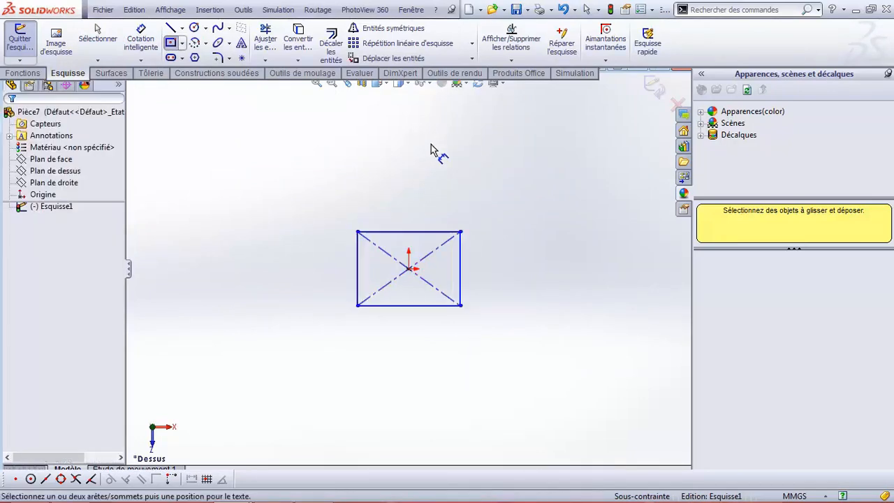
{"action": "left_click", "coordinate": [409, 231]}
{"action": "left_click", "coordinate": [410, 198]}
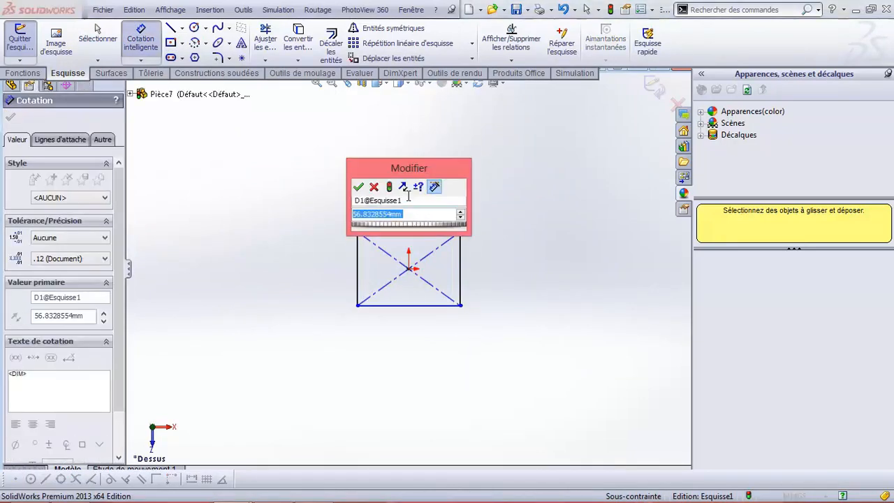
{"action": "type", "text": "à"}
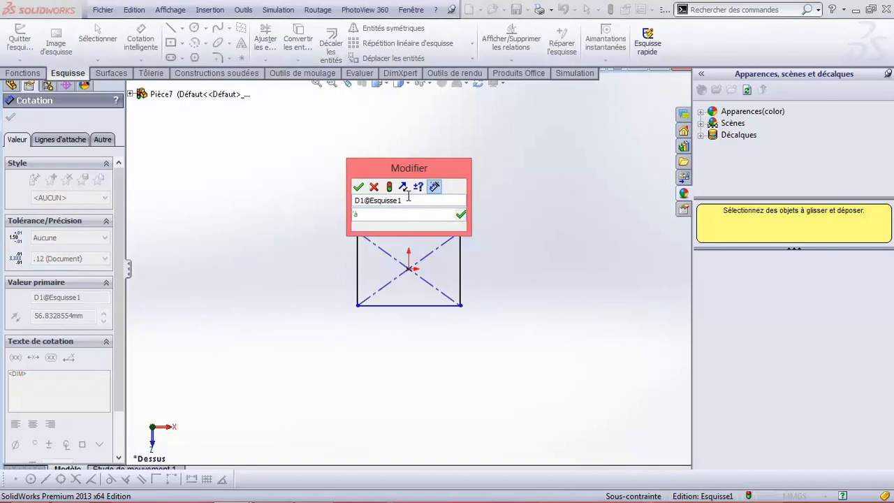
{"action": "key", "text": "BackSpace"}
{"action": "type", "text": "40"}
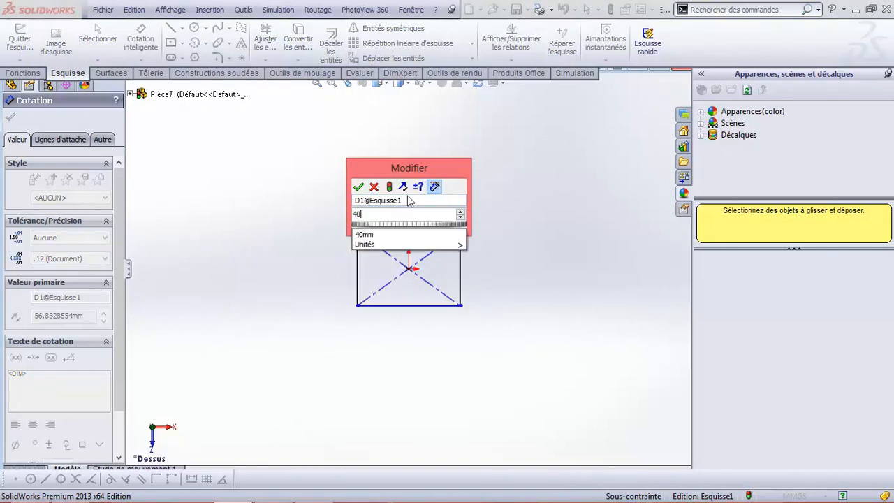
{"action": "key", "text": "Return"}
{"action": "key", "text": "Return"}
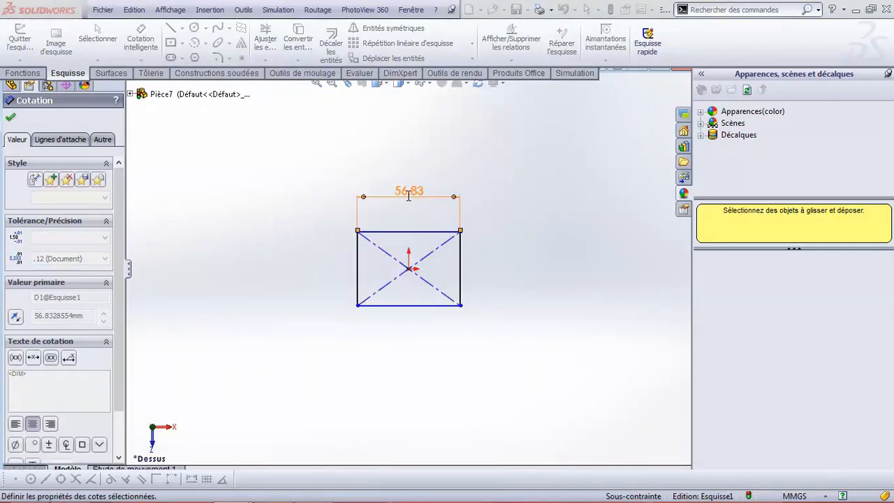
Dimension the rectangle's right vertical edge and set its length to 40 mm.
{"action": "left_click", "coordinate": [445, 267]}
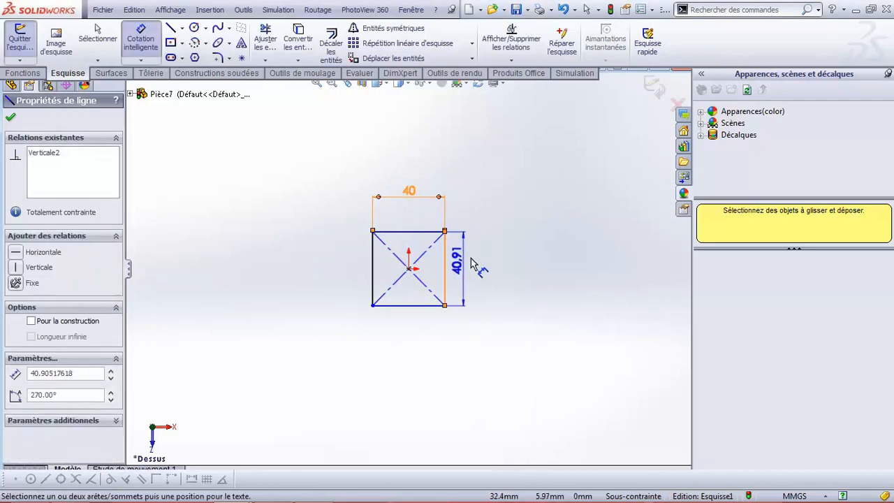
{"action": "left_click", "coordinate": [489, 264]}
{"action": "type", "text": "40"}
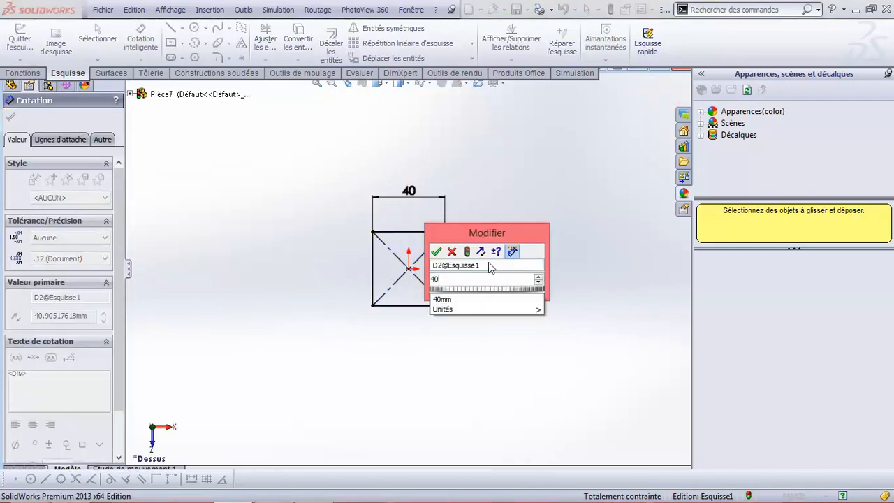
{"action": "key", "text": "Return"}
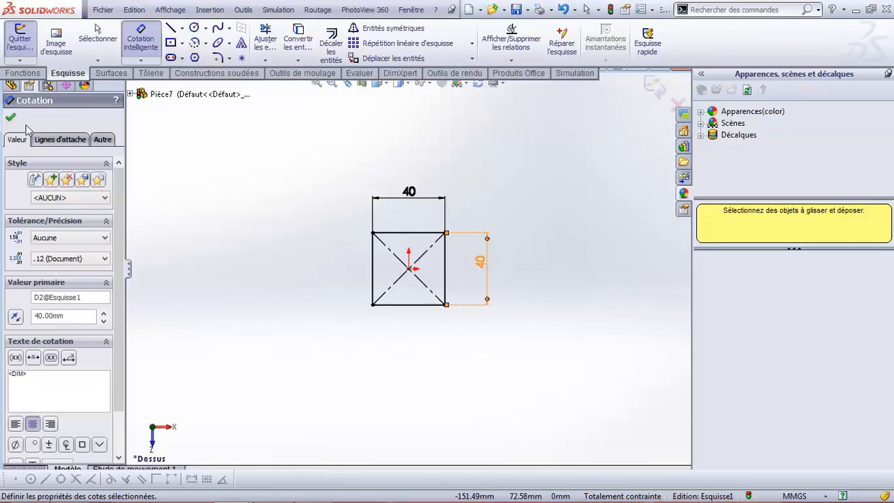
{"action": "left_click", "coordinate": [10, 117]}
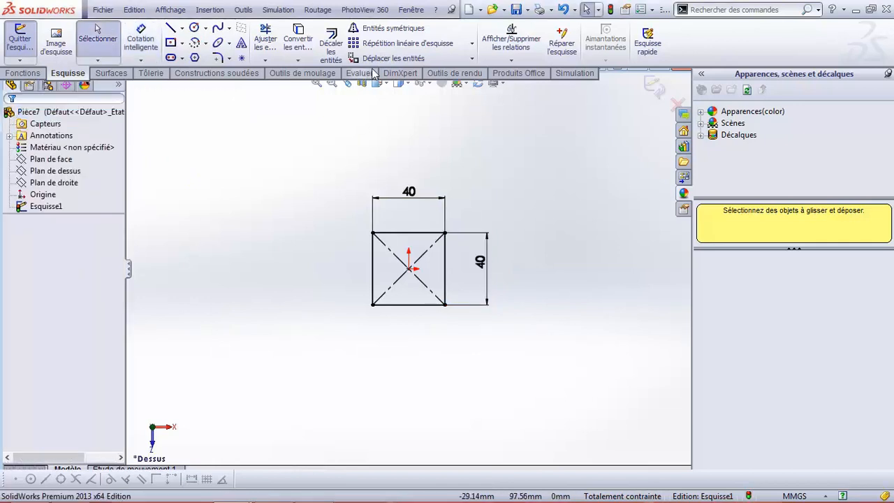
Round all four corners of the square with 3 mm sketch fillets.
{"action": "left_click", "coordinate": [218, 57]}
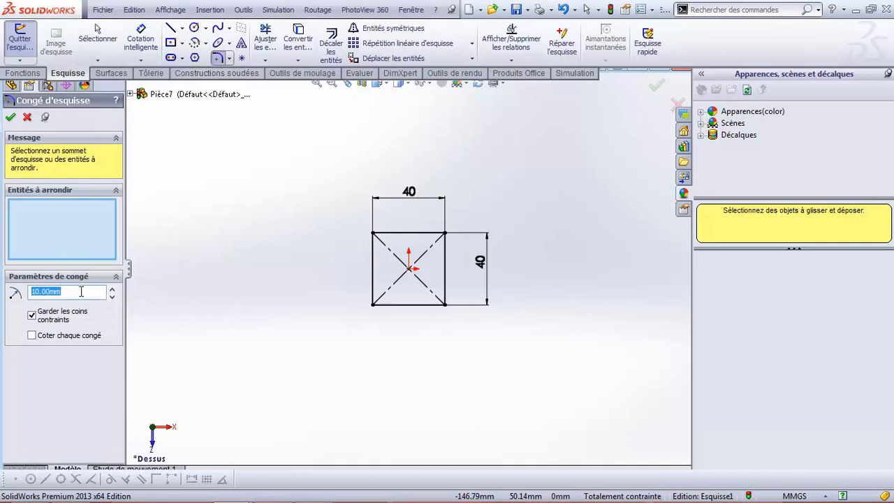
{"action": "type", "text": "3"}
{"action": "left_click_drag", "start_coordinate": [305, 226], "coordinate": [460, 352]}
{"action": "left_click", "coordinate": [10, 116]}
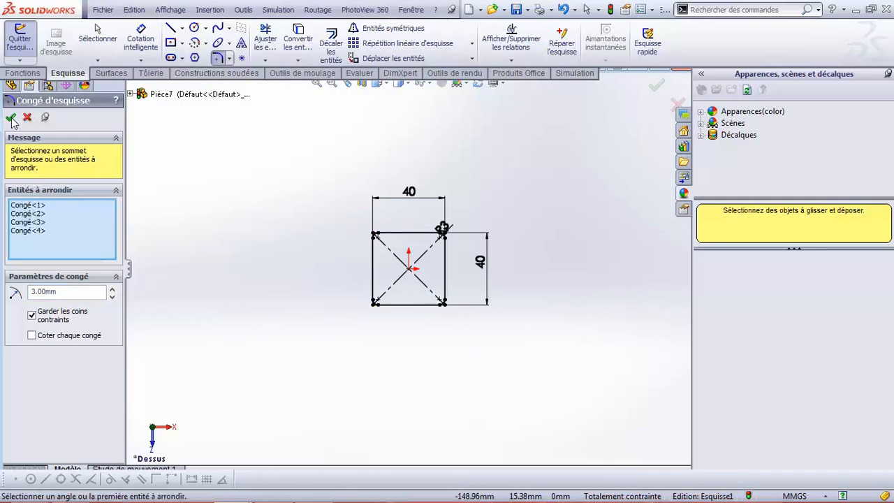
Offset the rounded square's whole outline 2 mm inward with the direction reversed.
{"action": "left_click", "coordinate": [337, 50]}
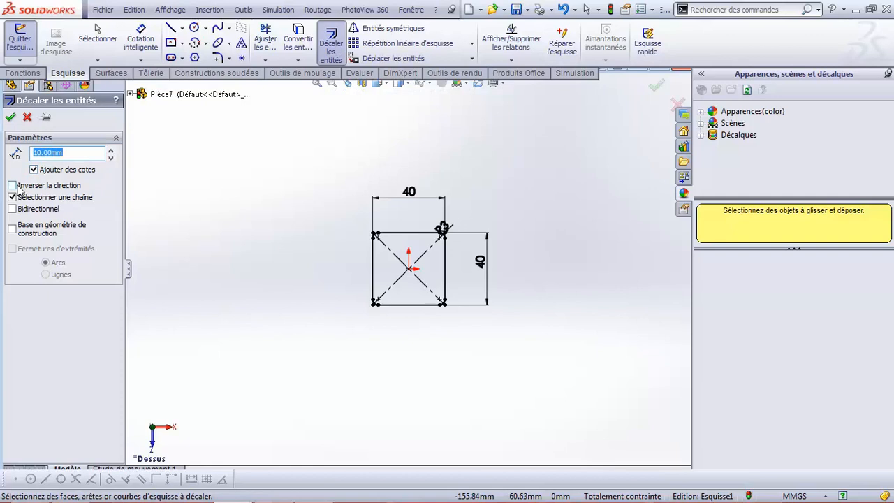
{"action": "left_click", "coordinate": [19, 188]}
{"action": "type", "text": "2"}
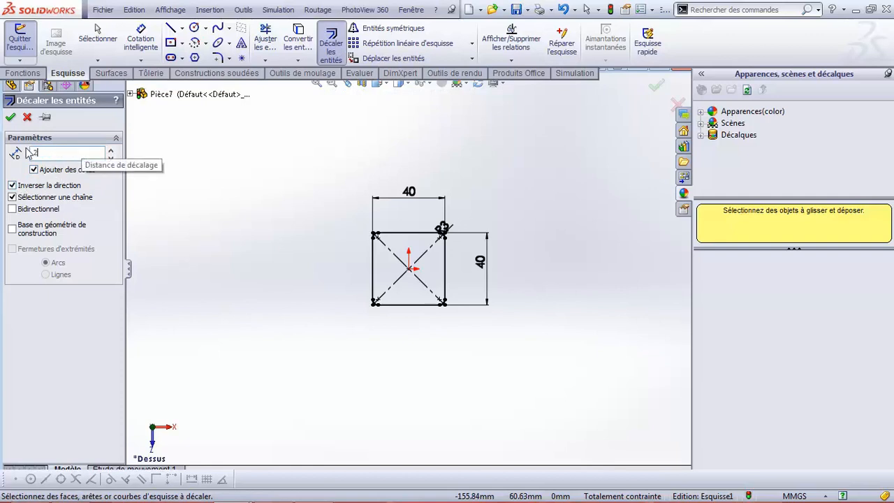
{"action": "key", "text": "Return"}
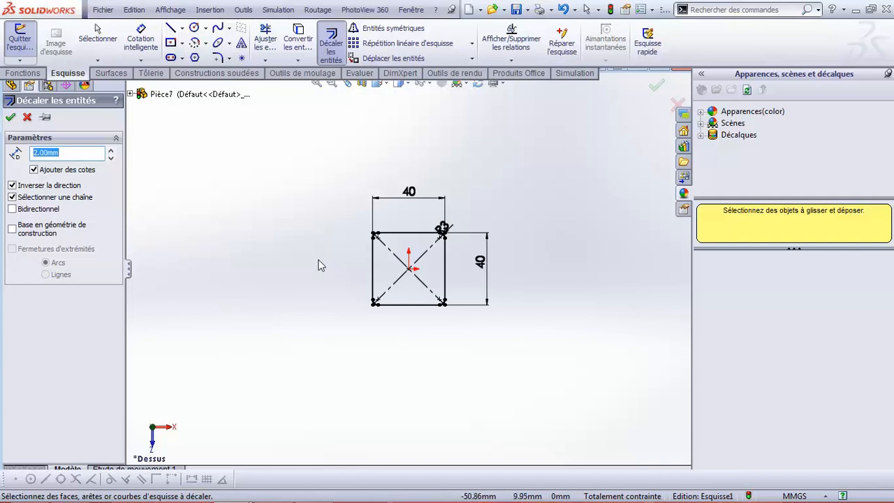
{"action": "left_click", "coordinate": [374, 269]}
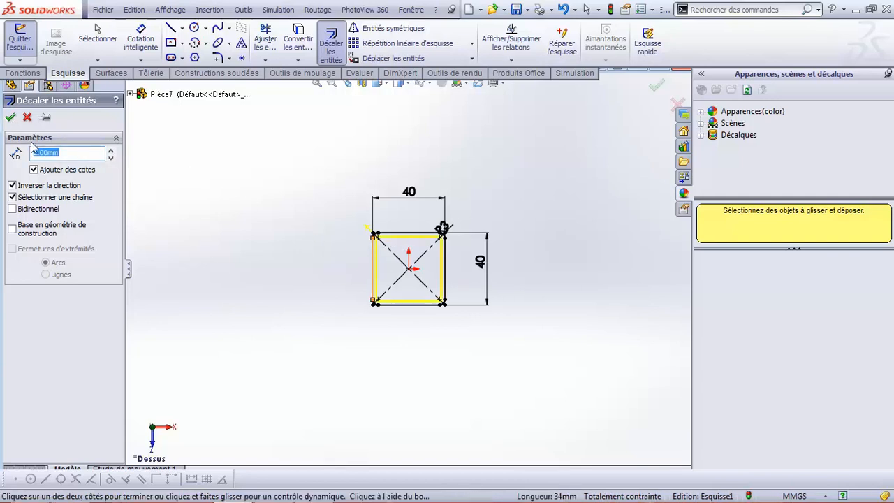
{"action": "left_click", "coordinate": [11, 116]}
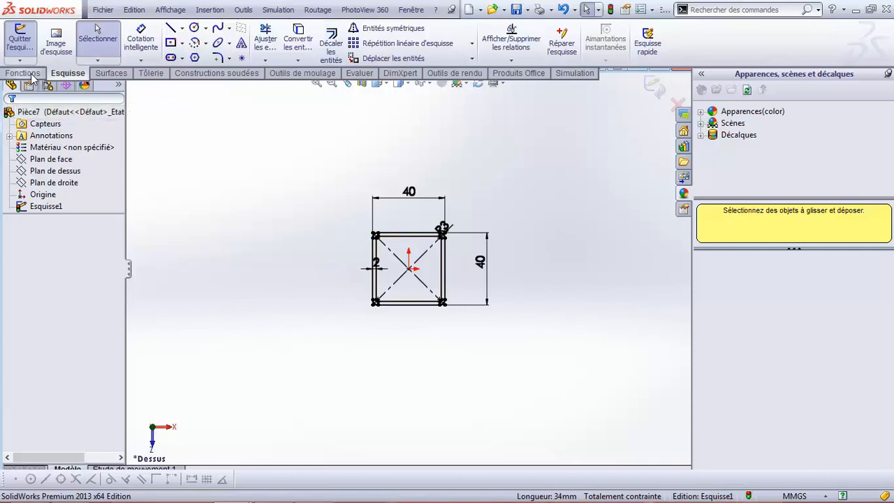
Extrude the hollow square profile as a boss with the Plan milieu end condition and a 300 mm depth.
{"action": "left_click", "coordinate": [23, 73]}
{"action": "left_click", "coordinate": [29, 43]}
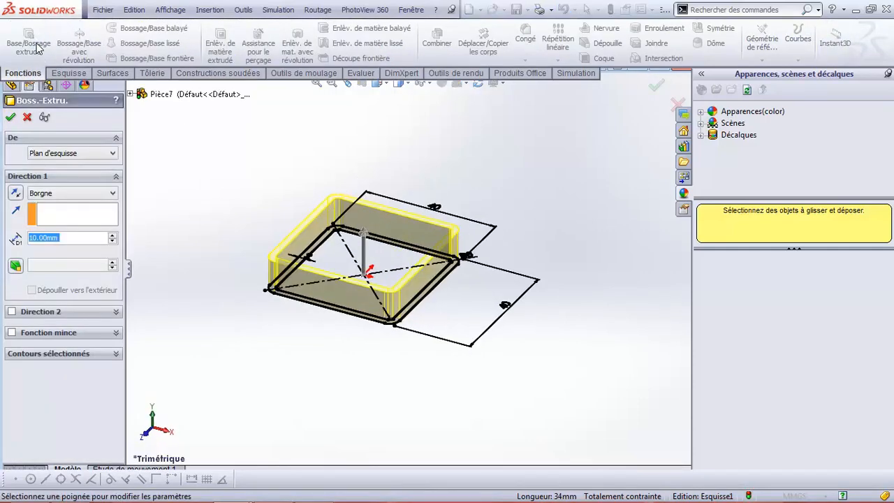
{"action": "left_click", "coordinate": [49, 198]}
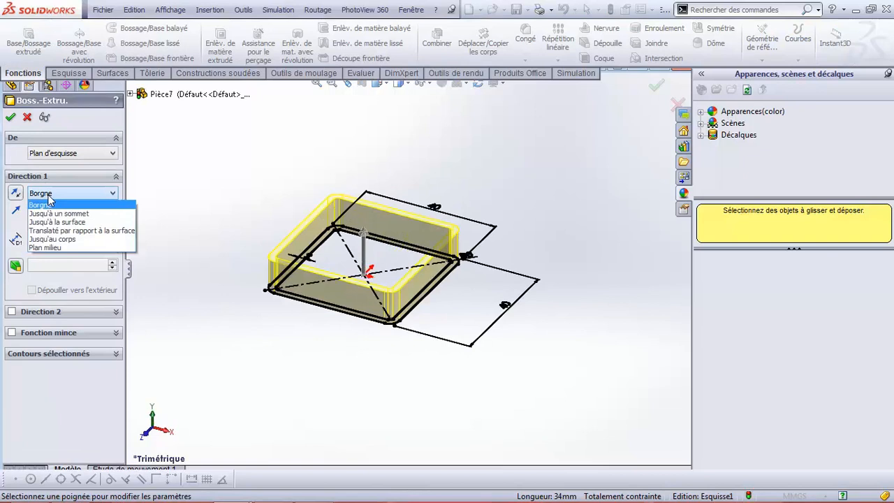
{"action": "left_click", "coordinate": [56, 247]}
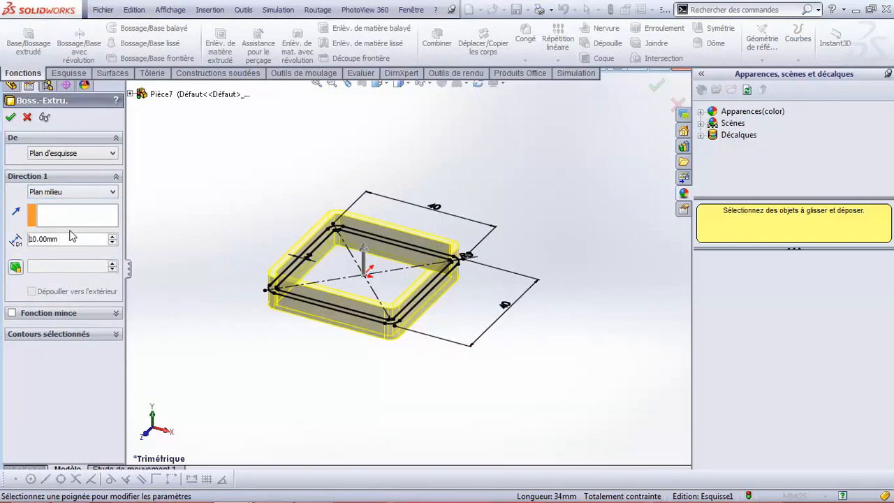
{"action": "left_click_drag", "start_coordinate": [64, 240], "coordinate": [2, 240]}
{"action": "type", "text": "300"}
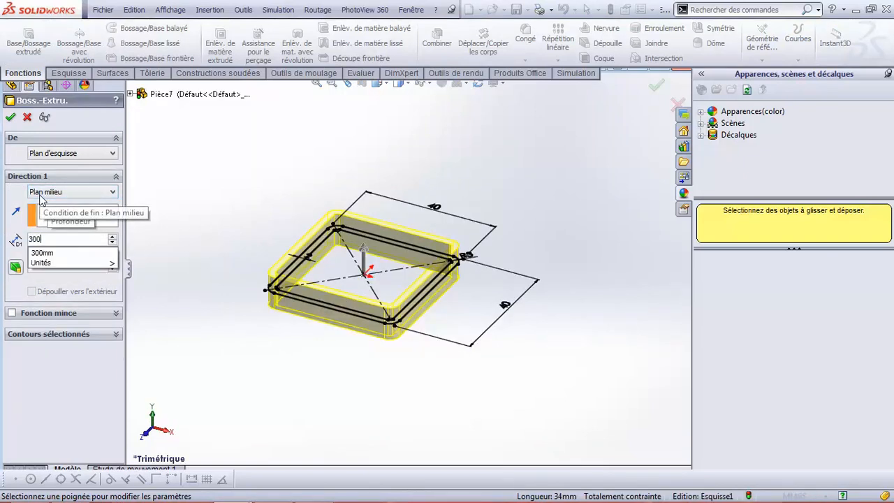
{"action": "key", "text": "Return"}
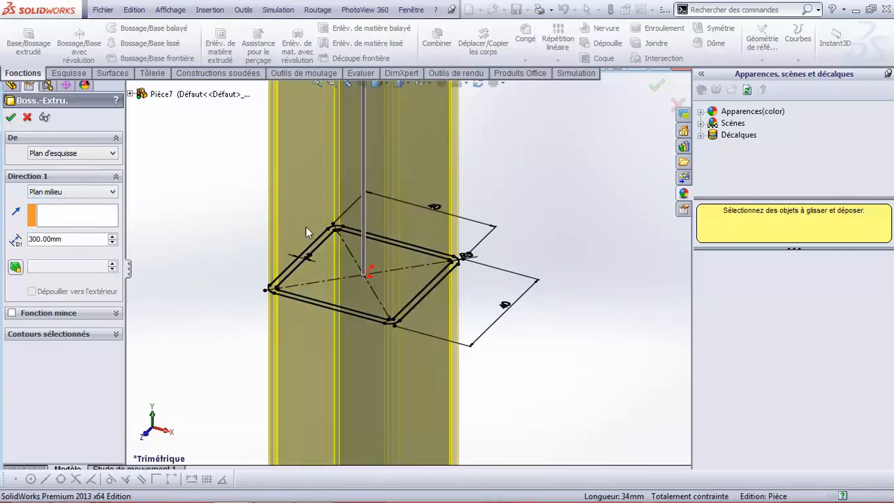
{"action": "key", "text": "Return"}
{"action": "scroll", "coordinate": [342, 214], "scroll_direction": "down", "scroll_amount": 5}
{"action": "scroll", "coordinate": [369, 248], "scroll_direction": "up", "scroll_amount": 6}
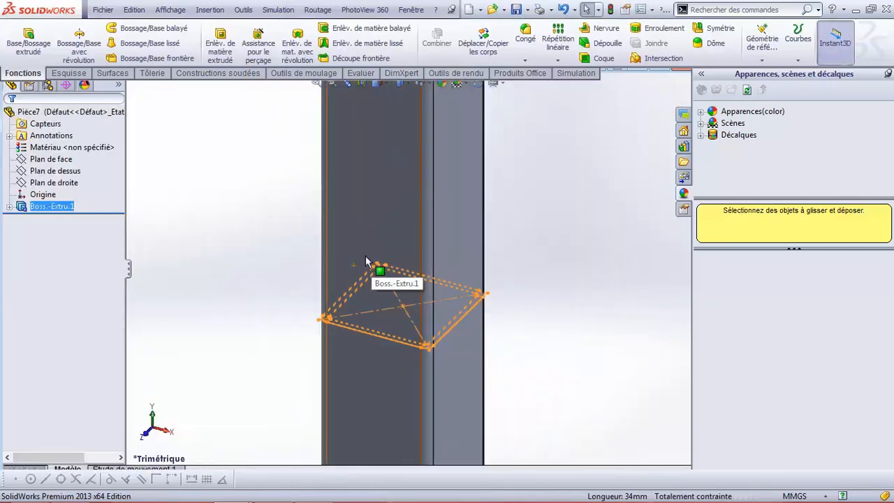
{"action": "scroll", "coordinate": [366, 261], "scroll_direction": "up", "scroll_amount": 4}
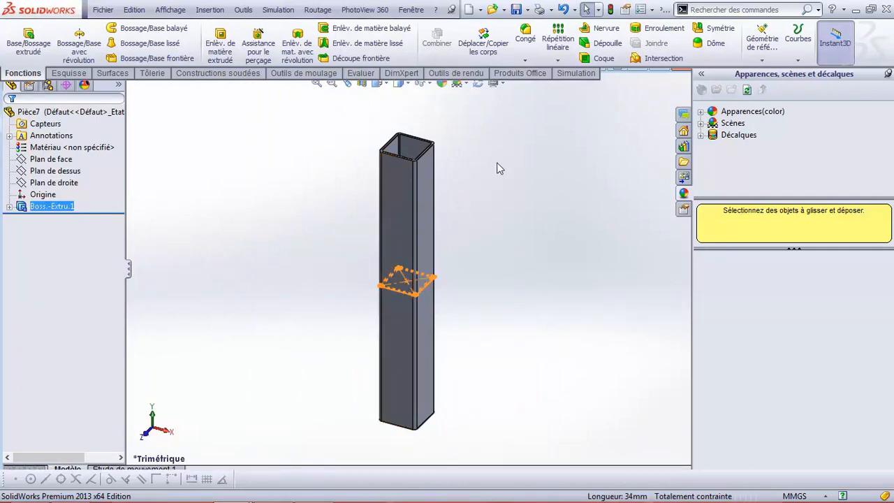
{"action": "left_click", "coordinate": [521, 146]}
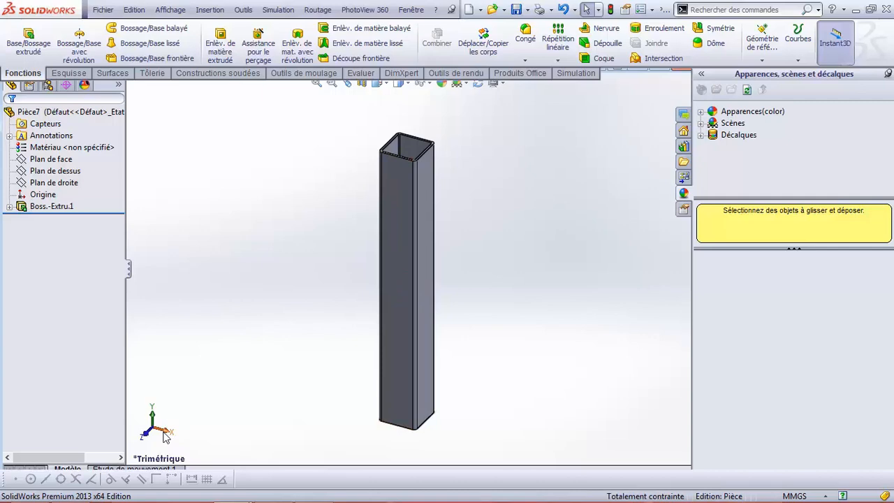
Start a new sketch on the tube's flat outer face seen in the Gauche view, near its upper end.
{"action": "key", "text": "space"}
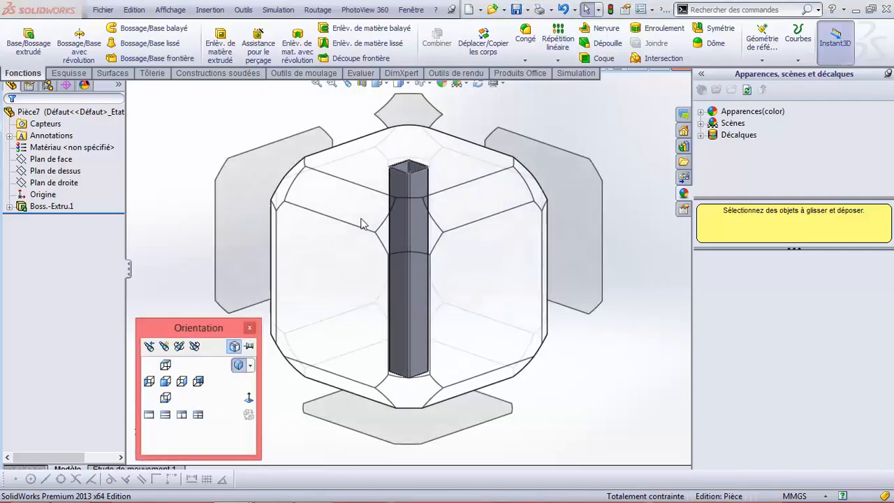
{"action": "left_click", "coordinate": [252, 197]}
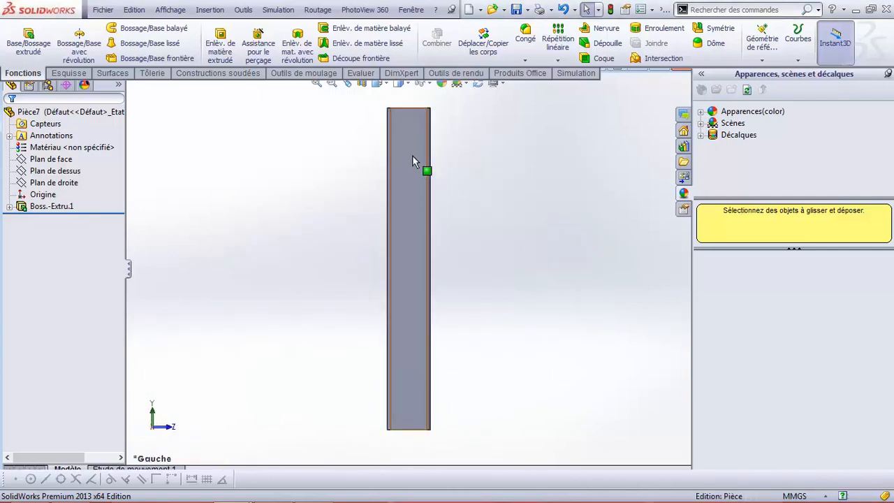
{"action": "left_click", "coordinate": [406, 120]}
{"action": "scroll", "coordinate": [405, 120], "scroll_direction": "down", "scroll_amount": 8}
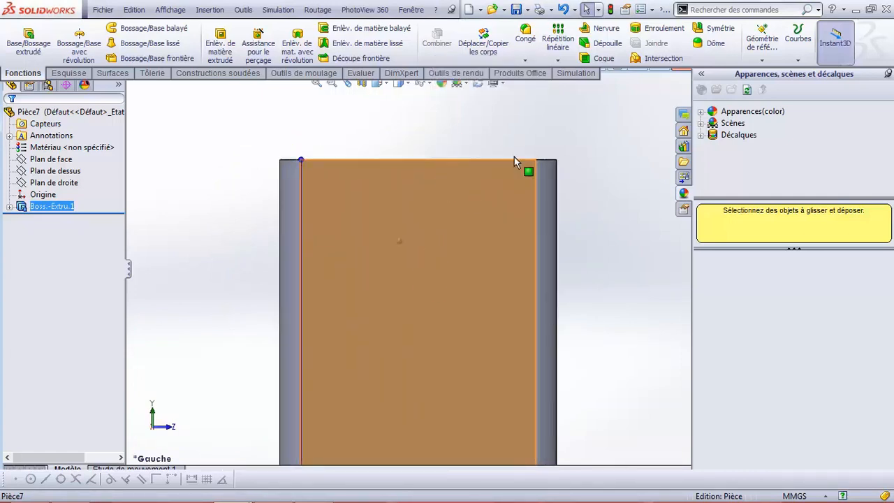
{"action": "mouse_move", "coordinate": [406, 183]}
{"action": "left_click", "coordinate": [458, 146]}
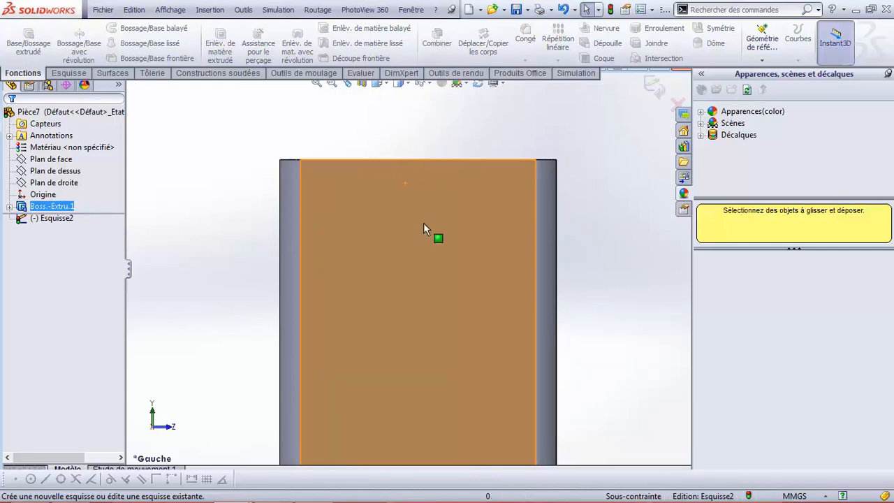
Sketch a center rectangle about 41 mm high directly above the tube, with its lower corners on the tube's upper outer corners.
{"action": "scroll", "coordinate": [423, 228], "scroll_direction": "down", "scroll_amount": 1}
{"action": "scroll", "coordinate": [423, 227], "scroll_direction": "up", "scroll_amount": 1}
{"action": "scroll", "coordinate": [419, 238], "scroll_direction": "up", "scroll_amount": 4}
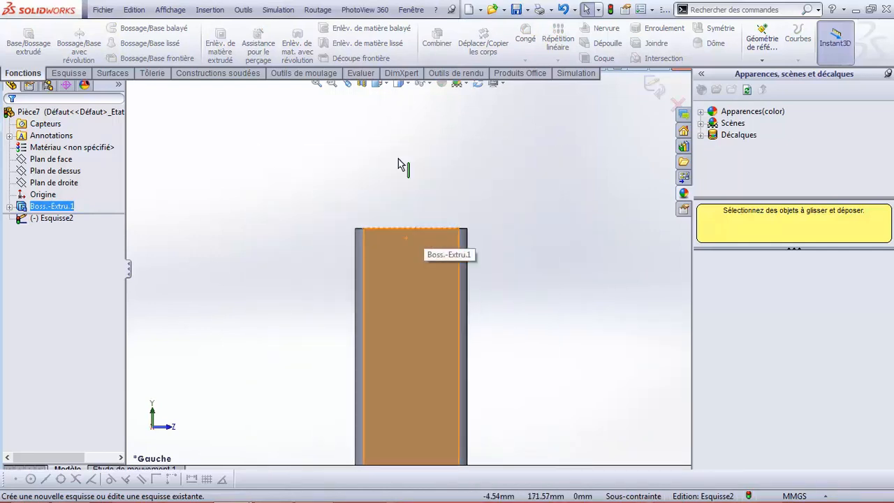
{"action": "left_click", "coordinate": [68, 72]}
{"action": "left_click", "coordinate": [170, 42]}
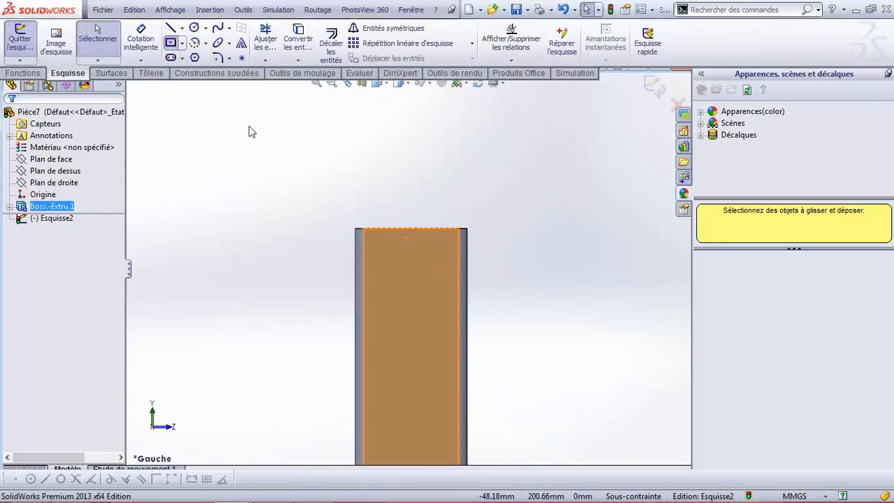
{"action": "left_click", "coordinate": [412, 173]}
{"action": "left_click", "coordinate": [467, 228]}
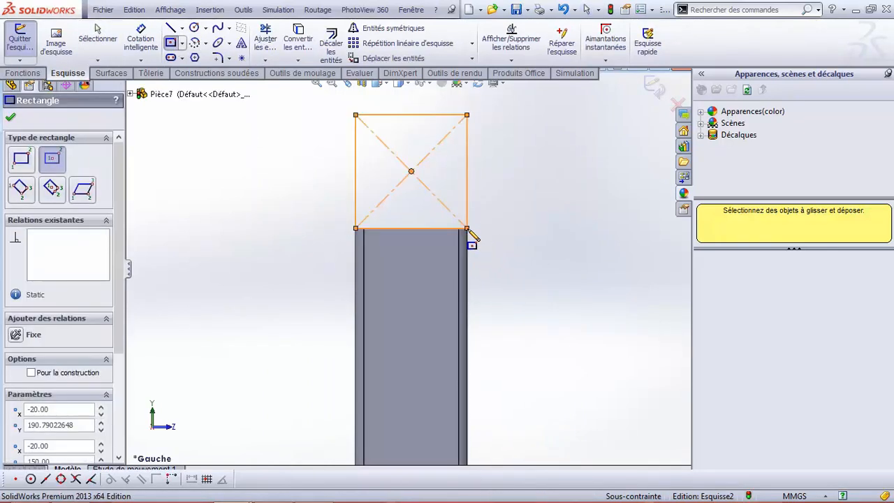
Dimension the new rectangle's right vertical edge and set its height to 40 mm.
{"action": "right_click_drag", "start_coordinate": [489, 191], "coordinate": [486, 114]}
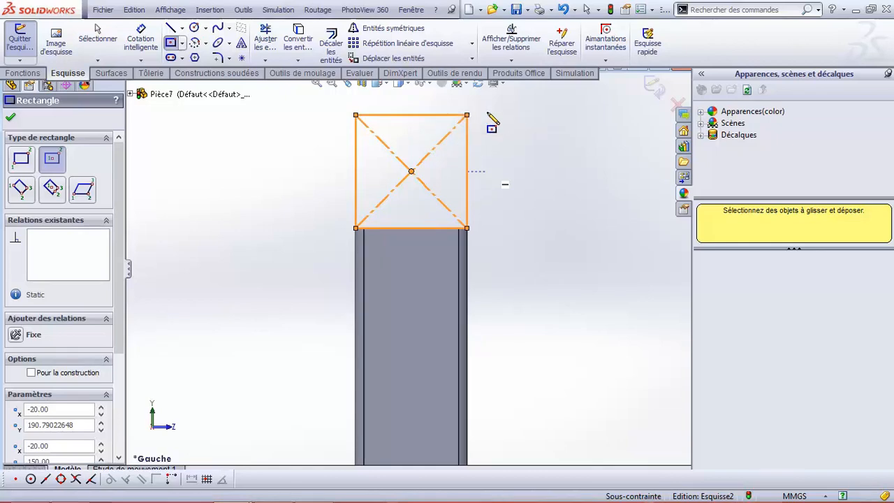
{"action": "left_click", "coordinate": [467, 174]}
{"action": "left_click", "coordinate": [512, 182]}
{"action": "type", "text": "40"}
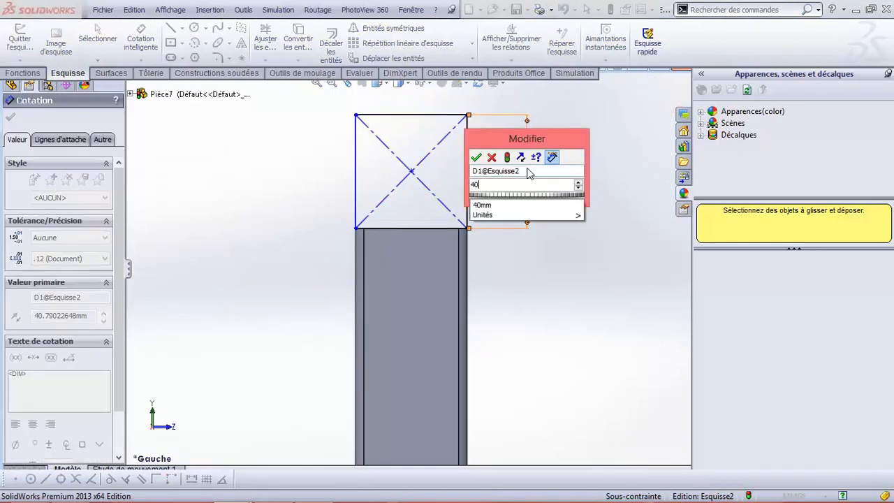
{"action": "key", "text": "Return"}
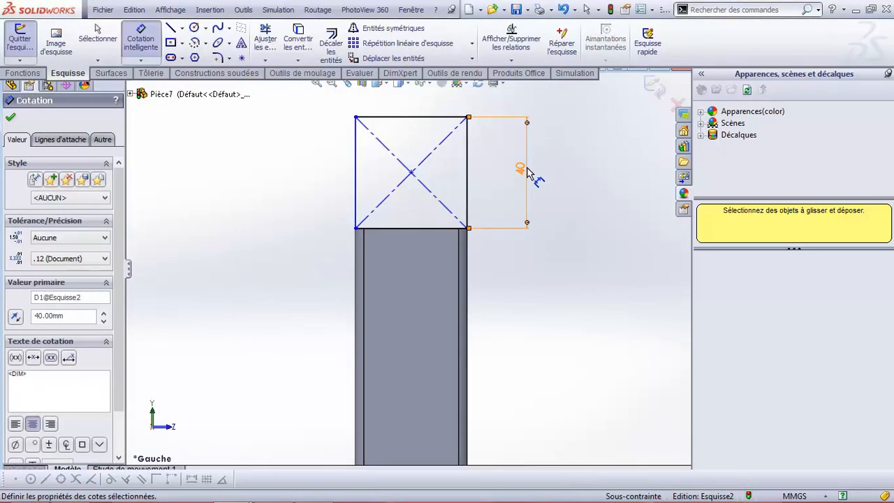
{"action": "left_click", "coordinate": [13, 120]}
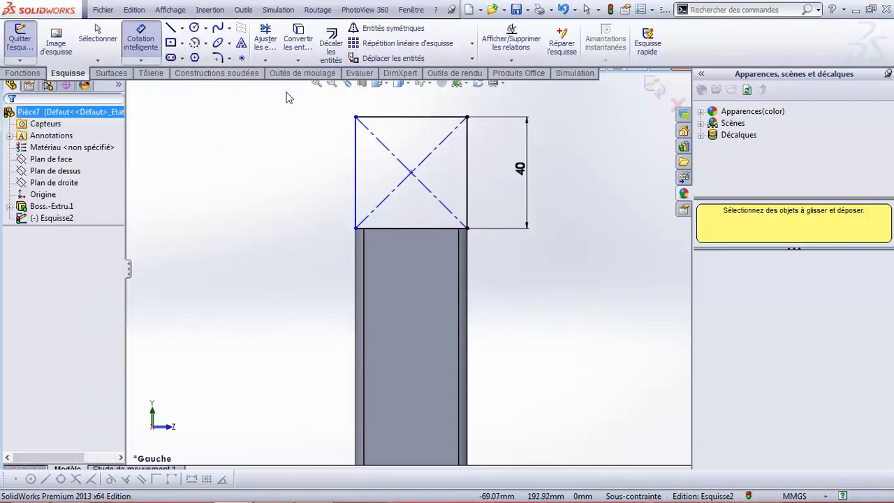
Round all four corners of the rectangle above the tube with 3 mm sketch fillets.
{"action": "left_click", "coordinate": [222, 59]}
{"action": "left_click_drag", "start_coordinate": [349, 106], "coordinate": [504, 249]}
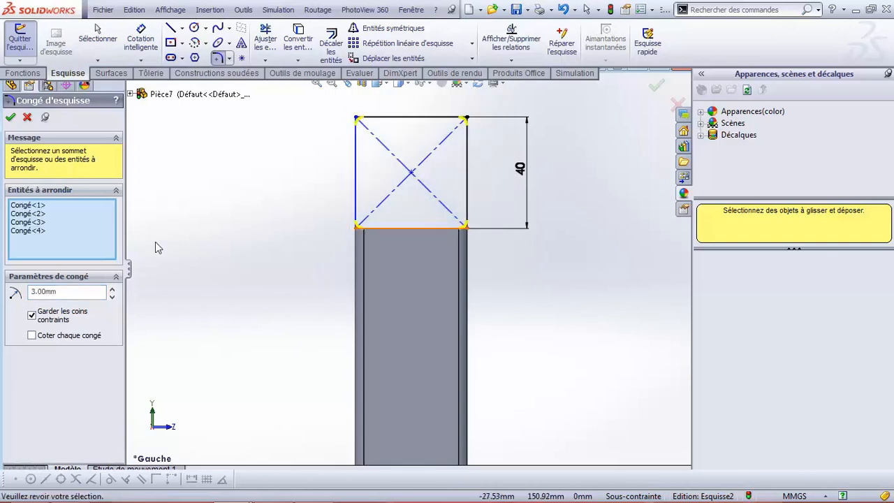
{"action": "left_click", "coordinate": [11, 118]}
Offset the second rounded outline 2 mm inward as a chain with the direction reversed.
{"action": "left_click", "coordinate": [321, 62]}
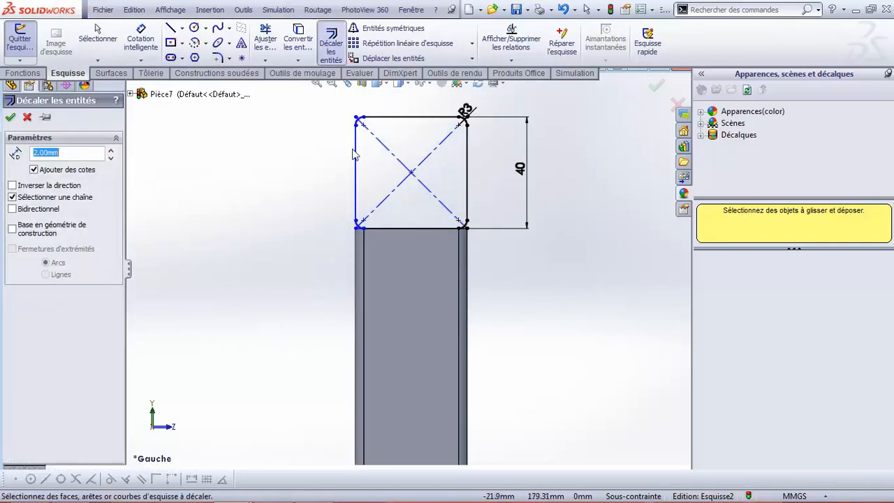
{"action": "left_click", "coordinate": [357, 157]}
{"action": "left_click", "coordinate": [11, 185]}
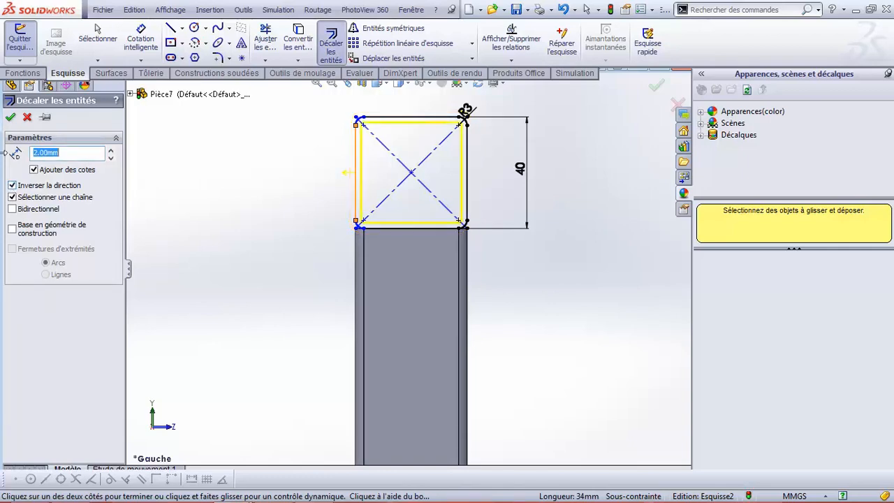
{"action": "left_click", "coordinate": [10, 118]}
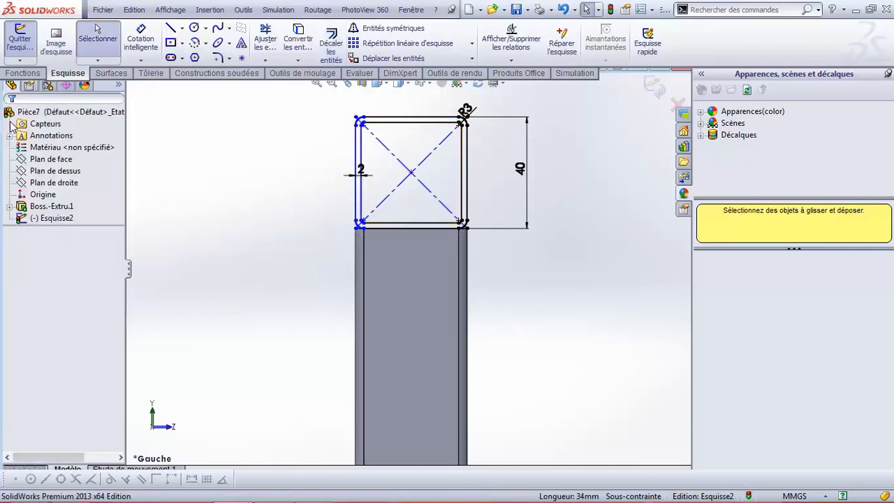
Extrude the second hollow profile 300 mm with the Borgne end condition, reversed to cross over the upright, with Fusionner le résultat off.
{"action": "key", "text": "space"}
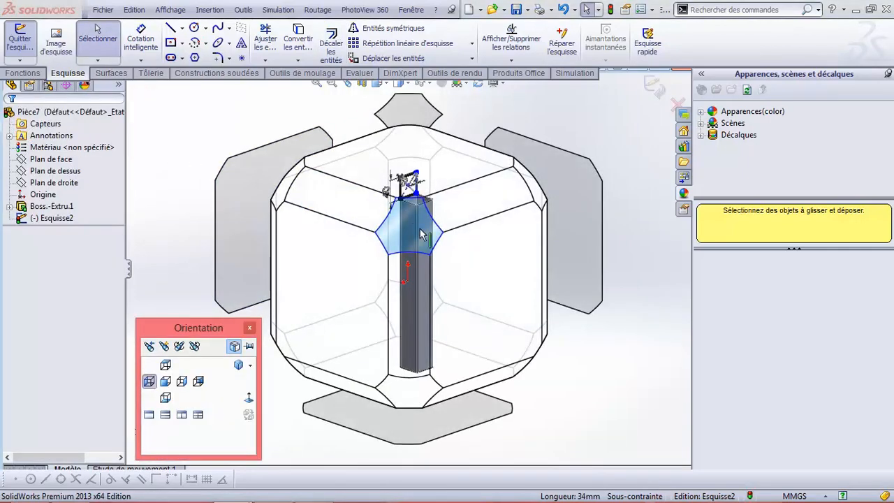
{"action": "left_click", "coordinate": [423, 234]}
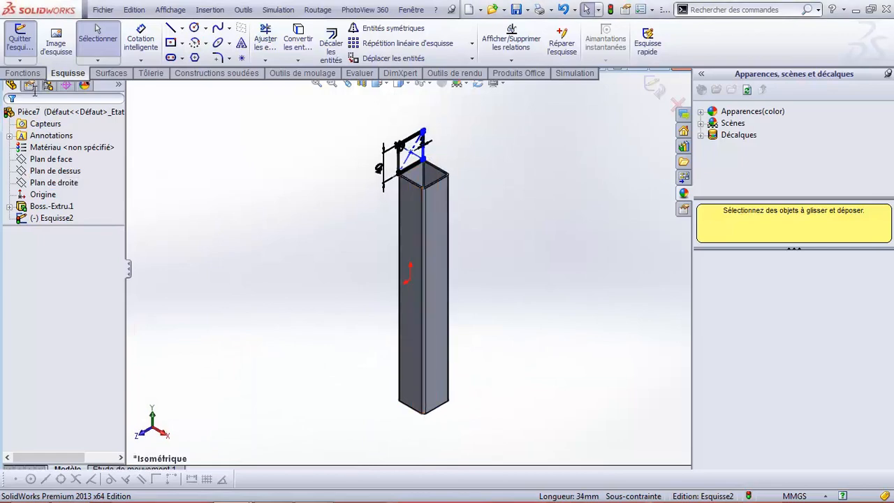
{"action": "left_click", "coordinate": [22, 73]}
{"action": "left_click", "coordinate": [29, 45]}
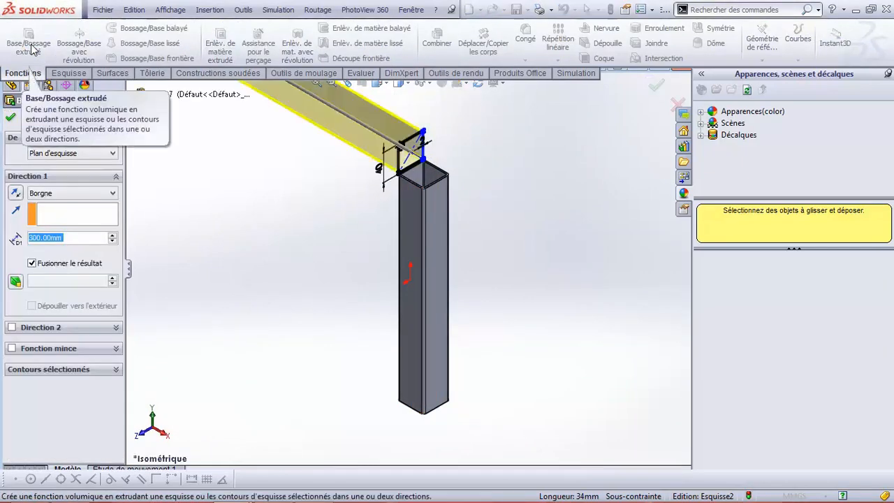
{"action": "left_click", "coordinate": [16, 192]}
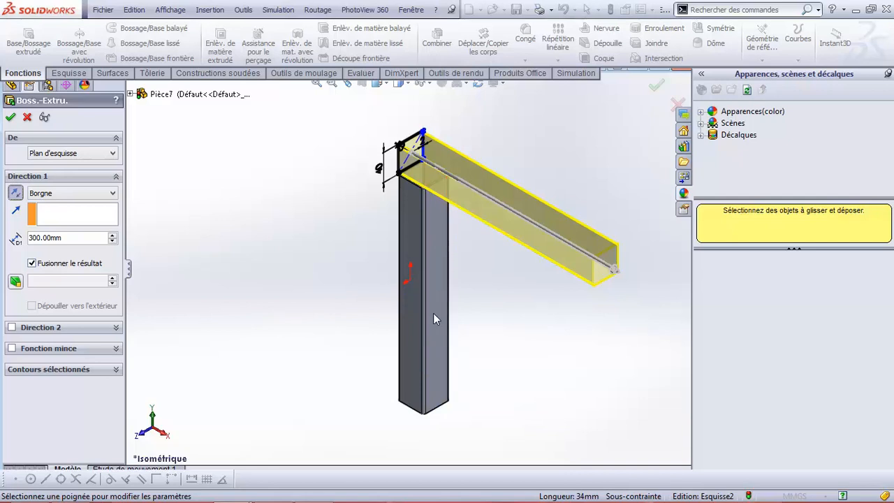
{"action": "left_click", "coordinate": [31, 263]}
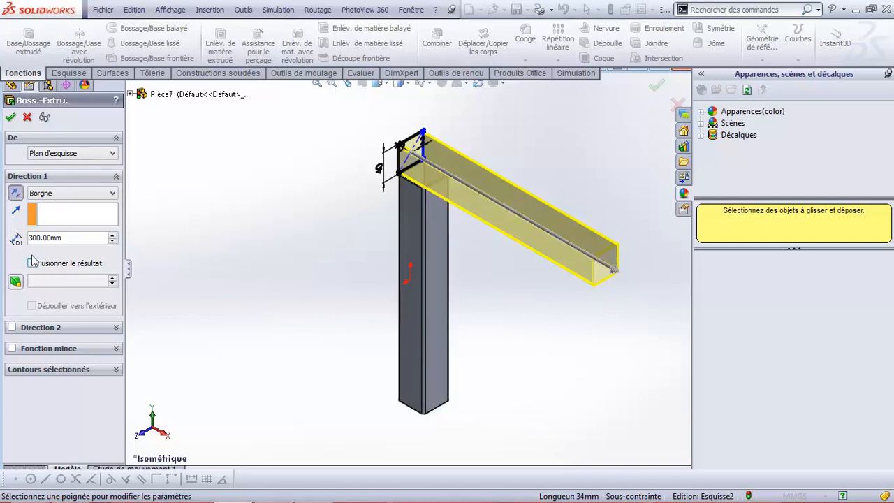
{"action": "left_click", "coordinate": [12, 118]}
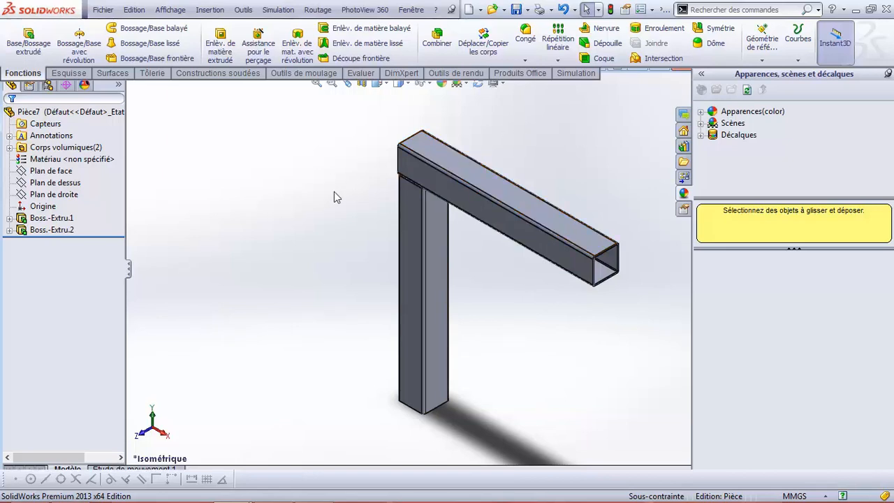
Start a triangular gusset supported by the upright's inner face and the horizontal tube's underside.
{"action": "left_click", "coordinate": [198, 74]}
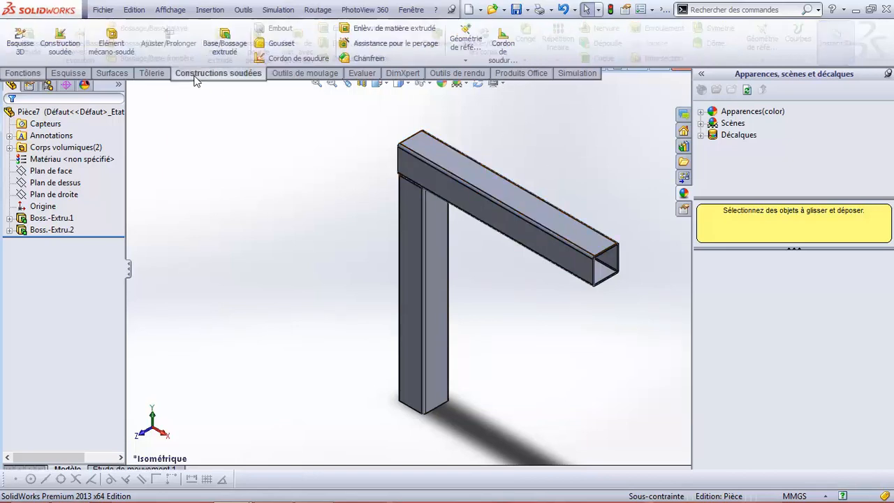
{"action": "left_click", "coordinate": [286, 44]}
{"action": "left_click", "coordinate": [432, 234]}
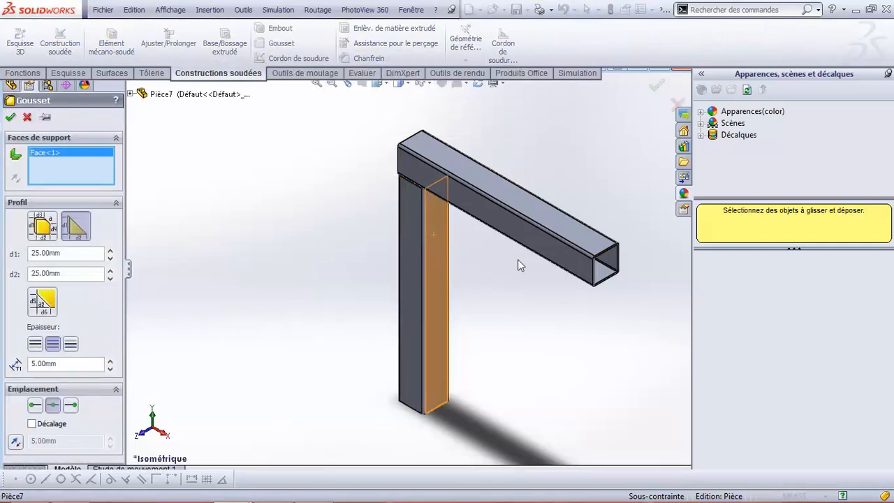
{"action": "middle_click_drag", "start_coordinate": [489, 221], "coordinate": [544, 155]}
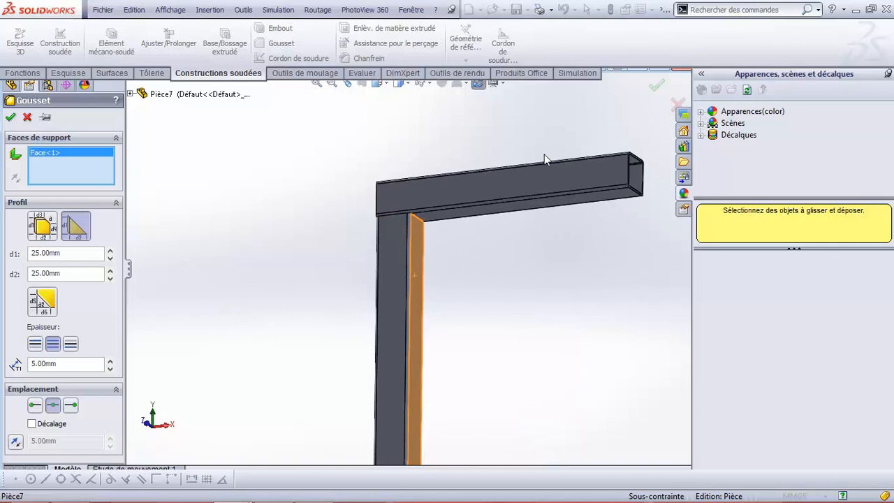
{"action": "left_click", "coordinate": [530, 206]}
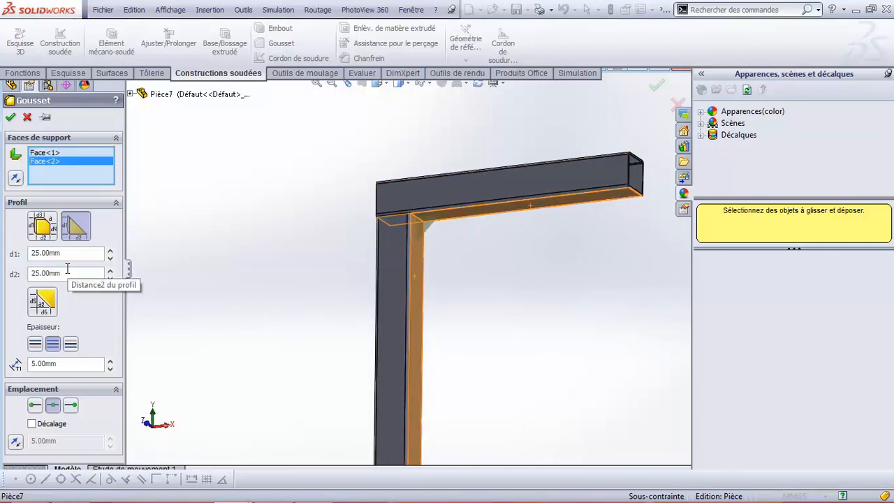
Create the gusset with d1 and d2 at 100 mm and a 20 mm thickness applied to both sides.
{"action": "double_click", "coordinate": [42, 253]}
{"action": "type", "text": "100"}
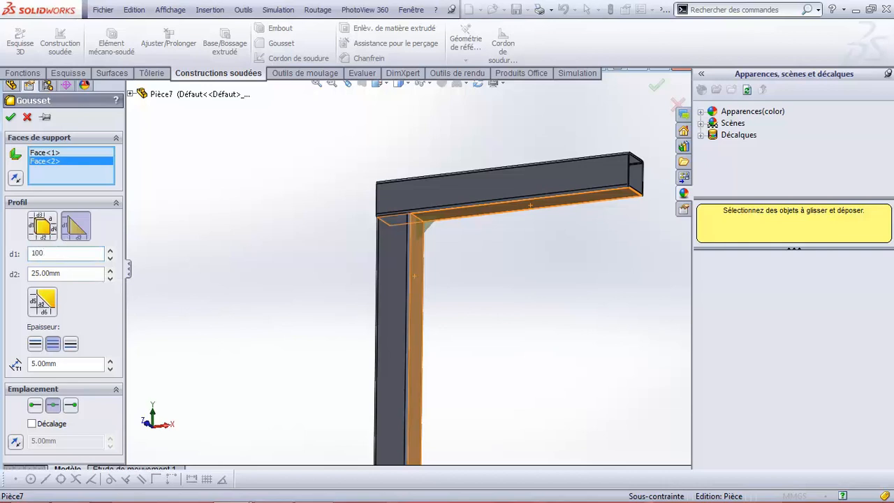
{"action": "key", "text": "Tab"}
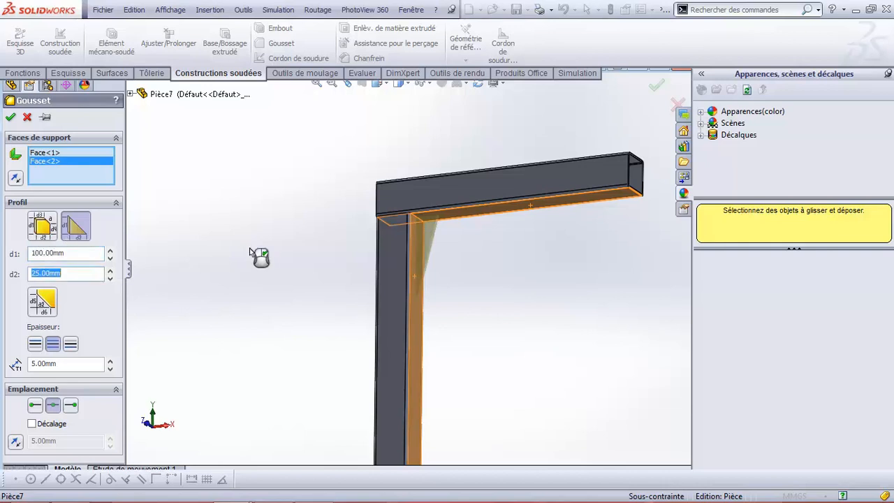
{"action": "type", "text": "100"}
{"action": "left_click", "coordinate": [52, 343]}
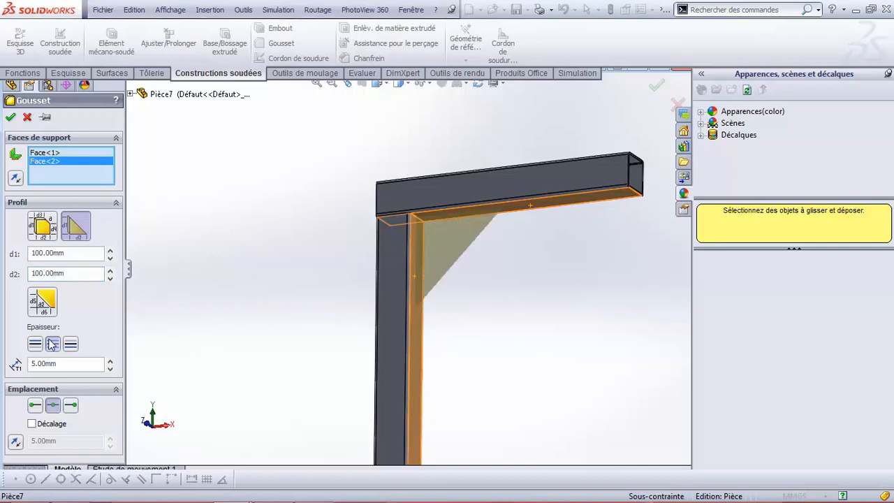
{"action": "left_click", "coordinate": [53, 345]}
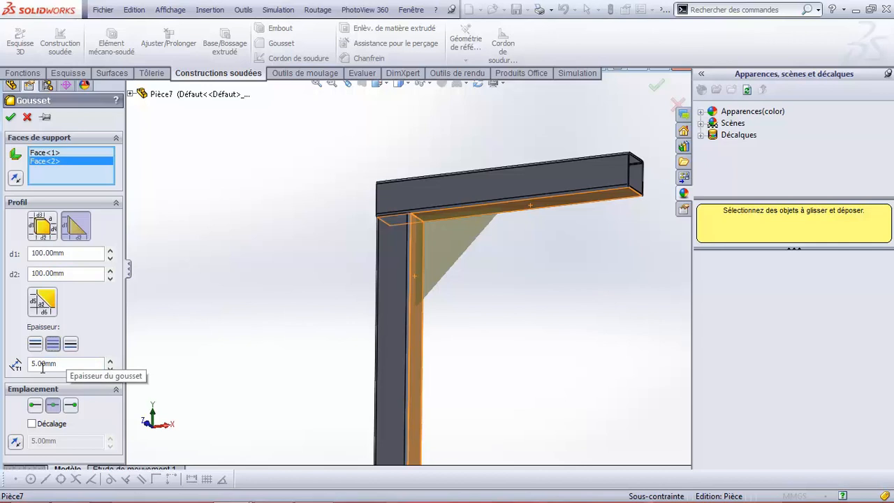
{"action": "double_click", "coordinate": [64, 364]}
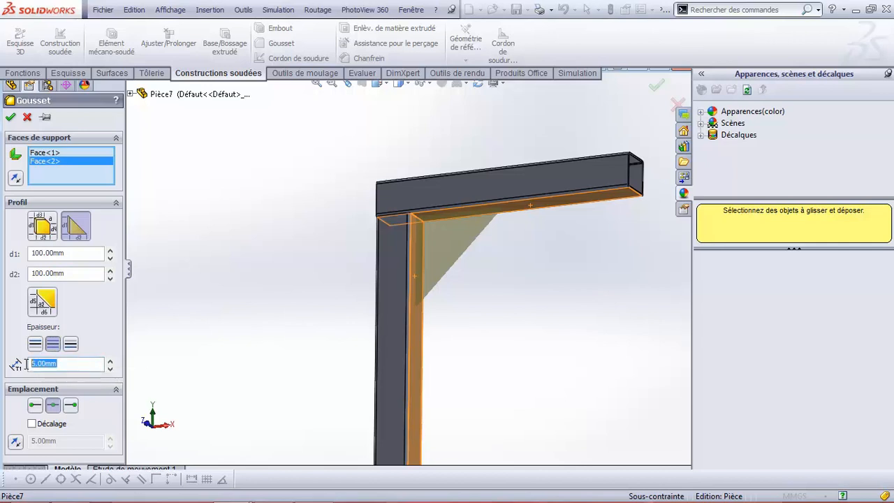
{"action": "type", "text": "20"}
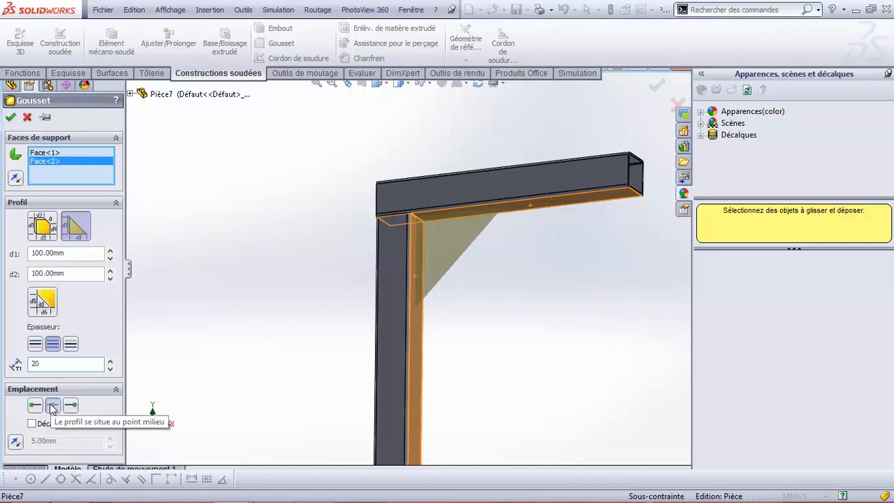
{"action": "left_click", "coordinate": [12, 118]}
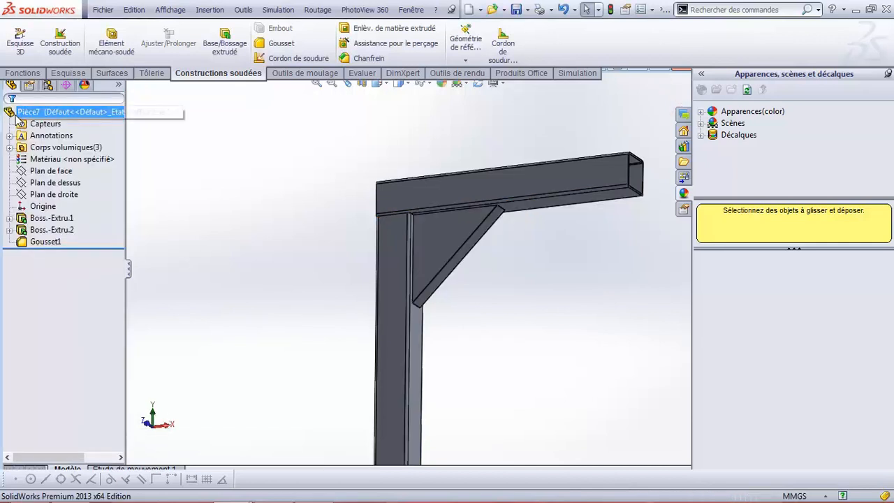
Display the bracket in the isometric orientation.
{"action": "key", "text": "space"}
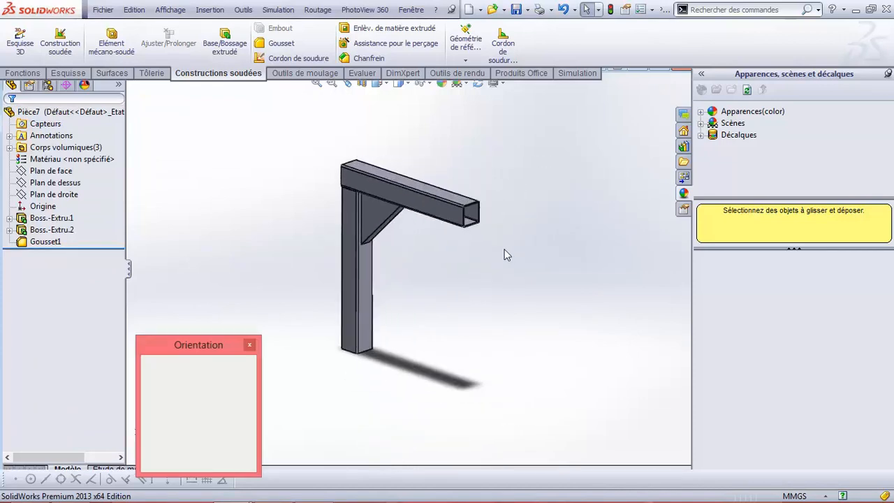
{"action": "left_click", "coordinate": [401, 231]}
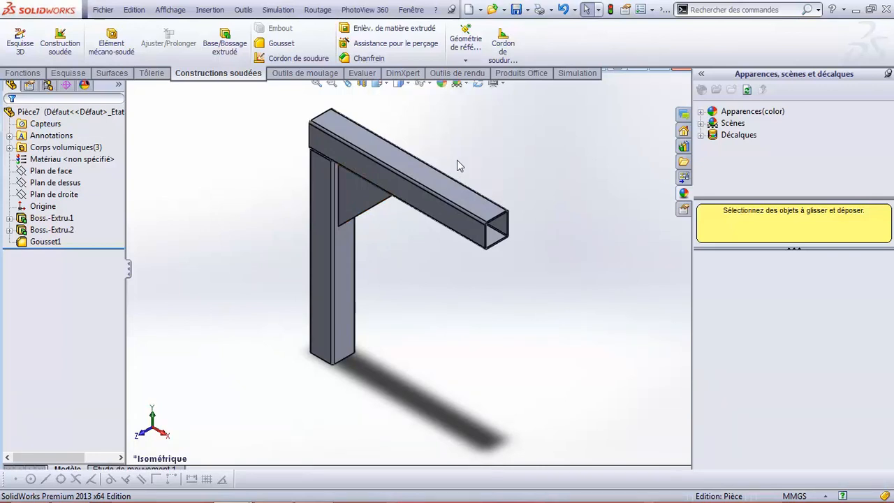
Hide the Simulation command set from the command manager.
{"action": "left_click", "coordinate": [577, 74]}
{"action": "right_click", "coordinate": [578, 75]}
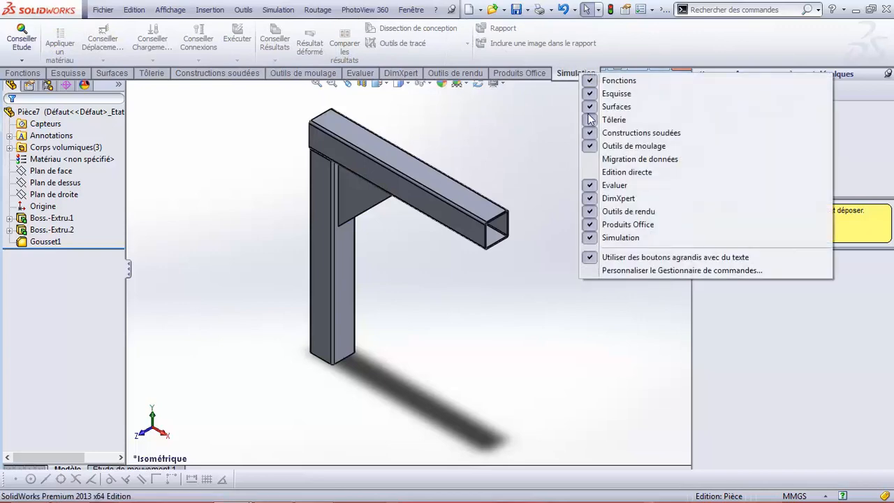
{"action": "left_click", "coordinate": [614, 238]}
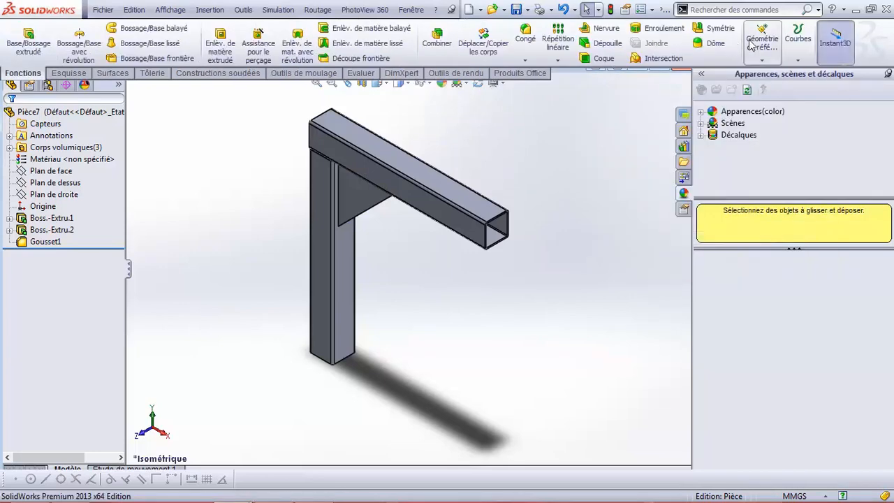
Disable the SolidWorks Simulation add-in for the session and at startup, and enable both options again.
{"action": "left_click", "coordinate": [653, 10]}
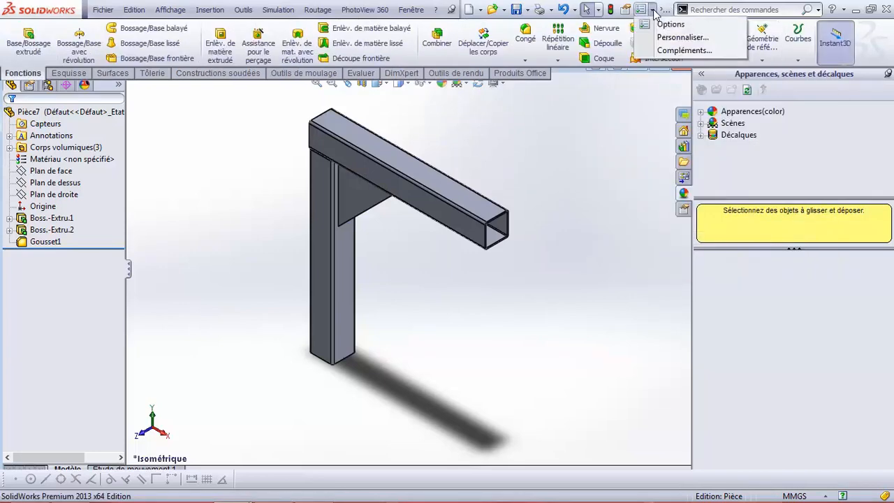
{"action": "left_click", "coordinate": [663, 51]}
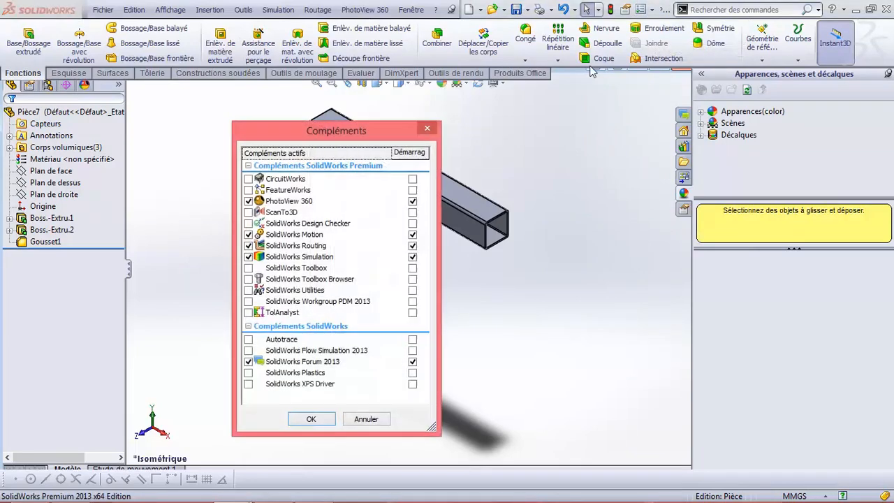
{"action": "left_click", "coordinate": [248, 257]}
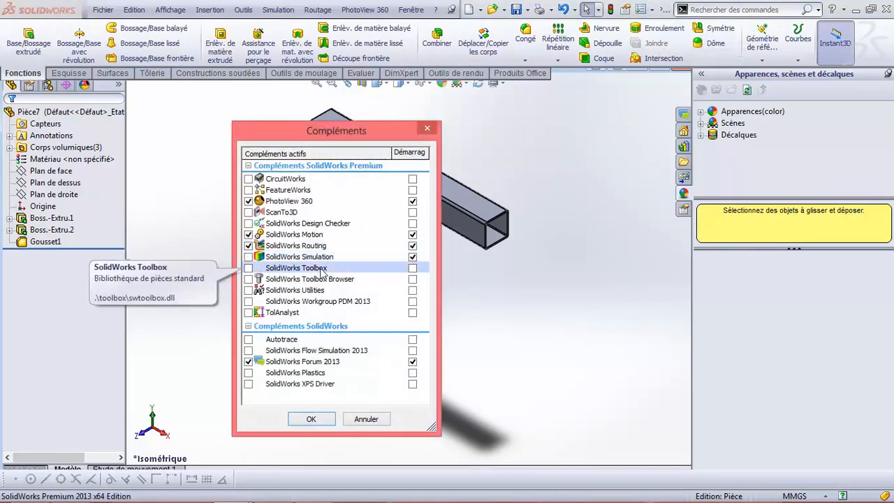
{"action": "left_click", "coordinate": [412, 258]}
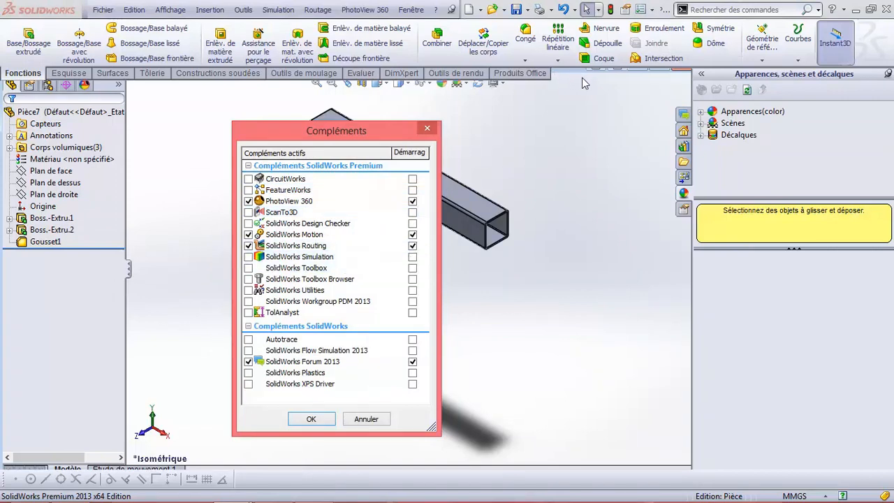
{"action": "left_click", "coordinate": [248, 257]}
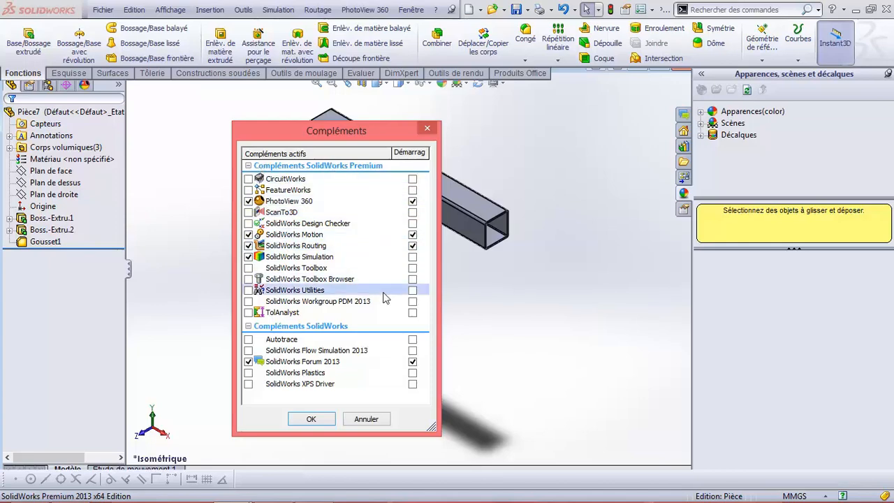
{"action": "left_click", "coordinate": [413, 257]}
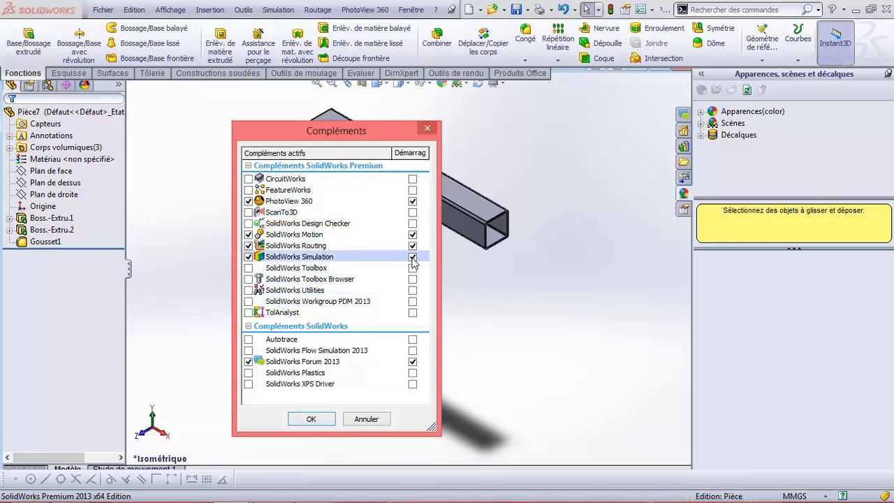
{"action": "left_click", "coordinate": [309, 419]}
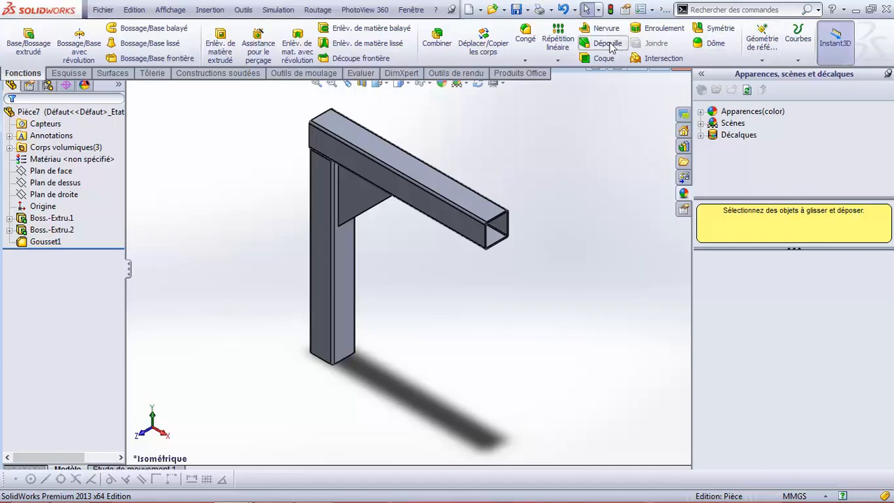
Unload and reload the SolidWorks Simulation add-in, and check its entry in the add-ins list.
{"action": "left_click", "coordinate": [513, 74]}
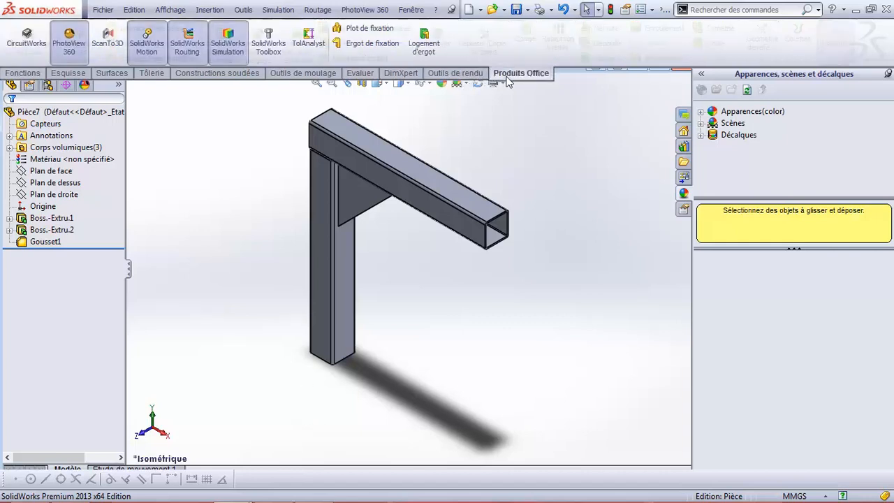
{"action": "left_click", "coordinate": [234, 37]}
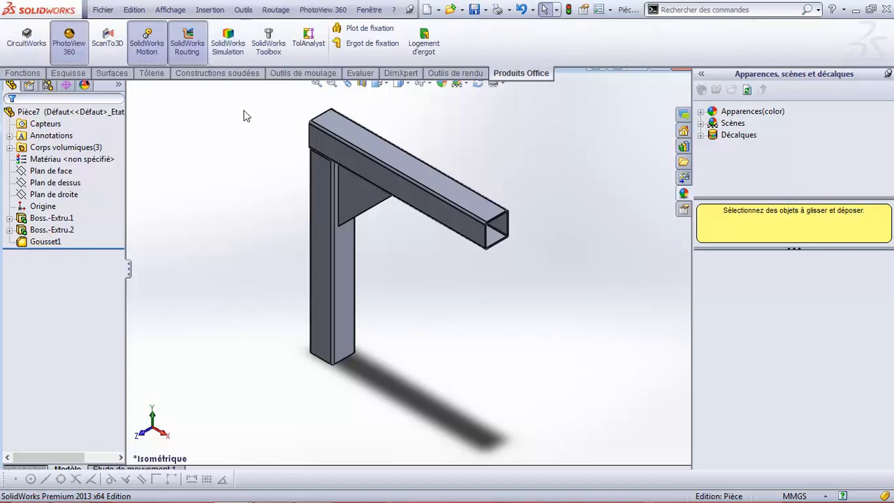
{"action": "left_click", "coordinate": [224, 48]}
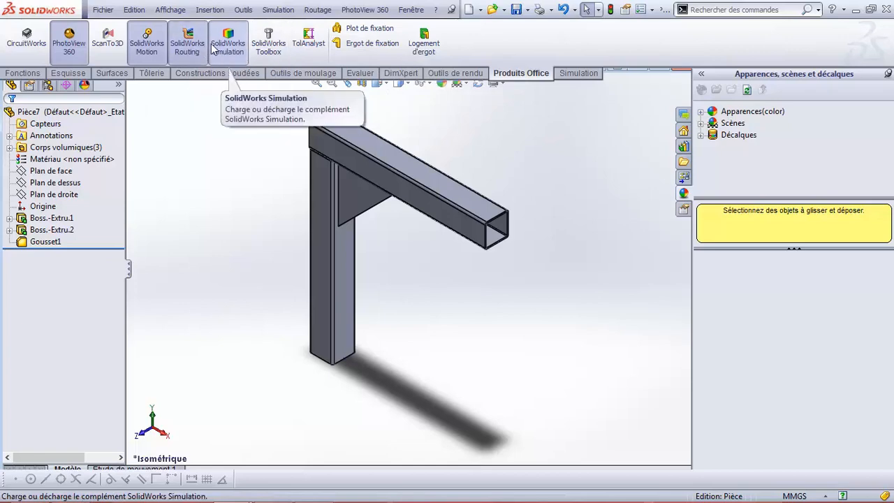
{"action": "left_click", "coordinate": [651, 11]}
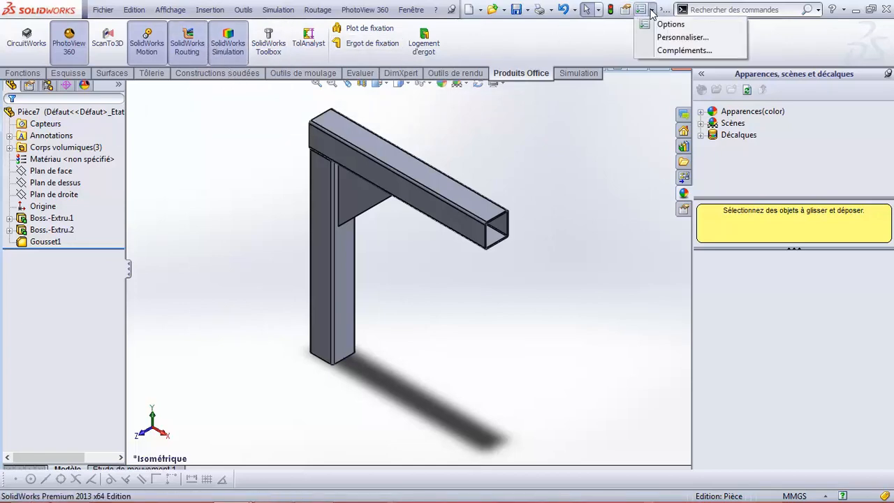
{"action": "left_click", "coordinate": [683, 51]}
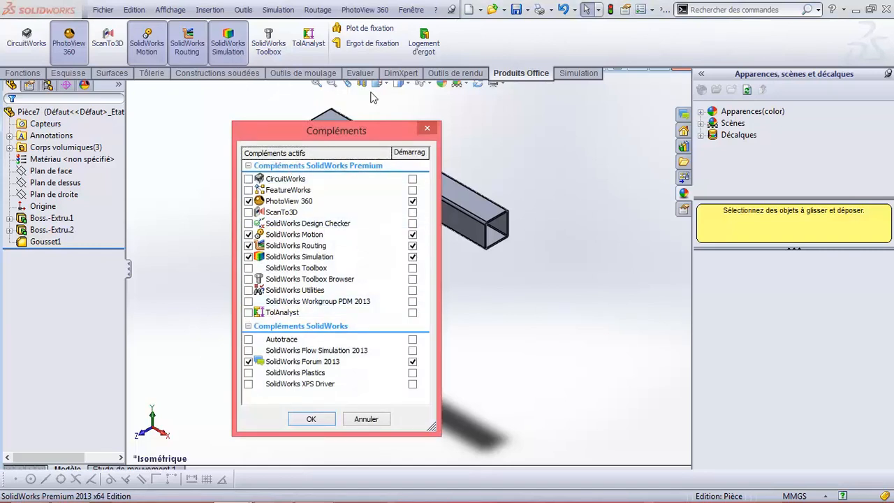
{"action": "left_click", "coordinate": [428, 129]}
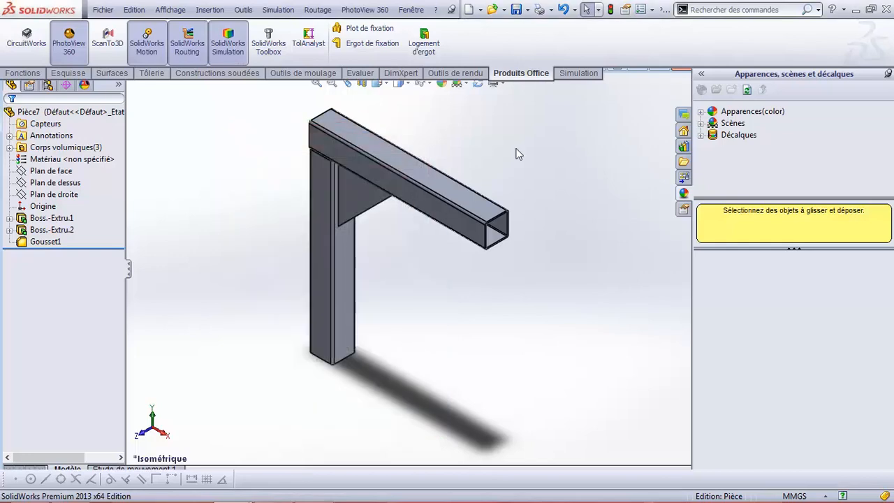
Create a new simulation study named Etude 1 of type Analyse statique.
{"action": "left_click", "coordinate": [583, 74]}
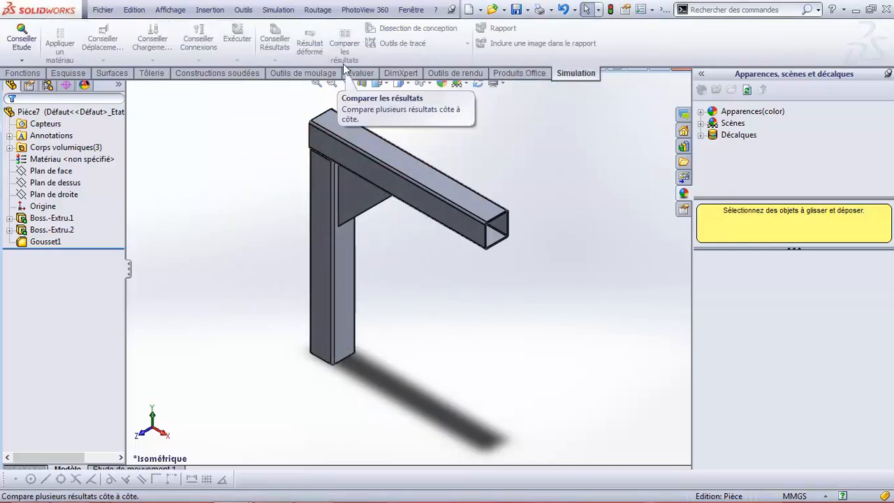
{"action": "left_click", "coordinate": [23, 61]}
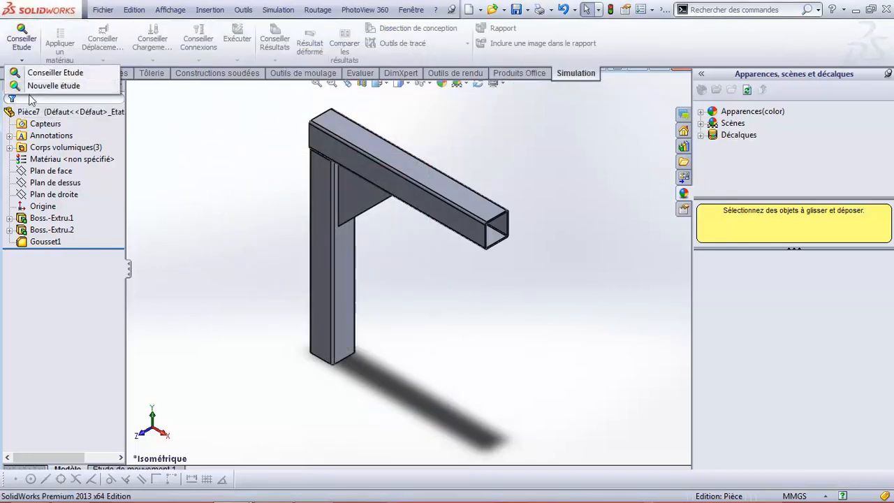
{"action": "left_click", "coordinate": [47, 85]}
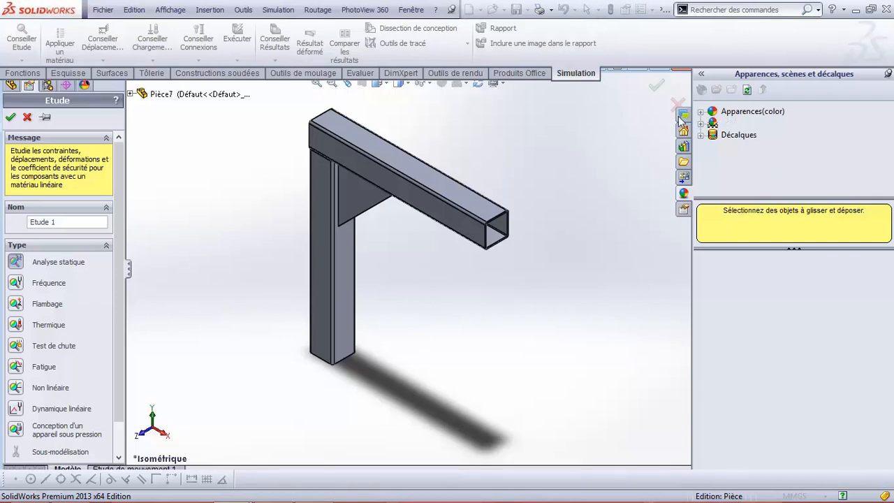
{"action": "left_click", "coordinate": [10, 118]}
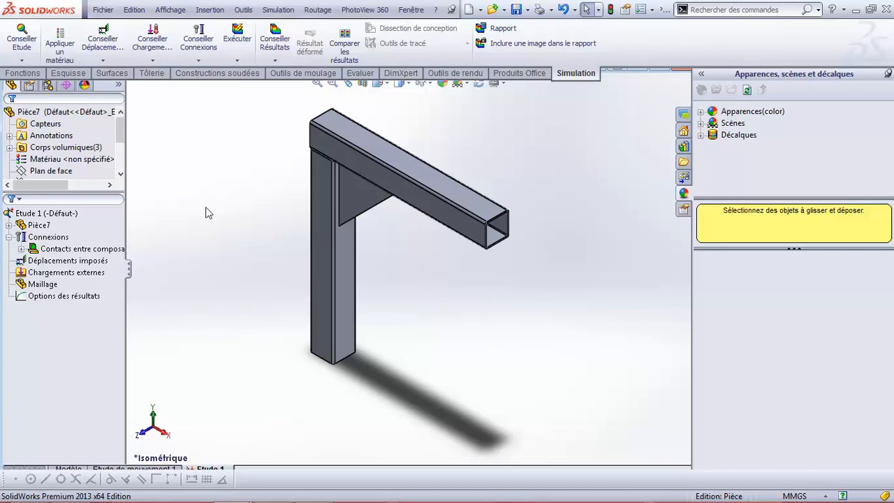
Compare the neighbouring steels and apply the material Acier allié to all bodies of the study's part.
{"action": "left_click", "coordinate": [46, 226]}
{"action": "right_click", "coordinate": [28, 228]}
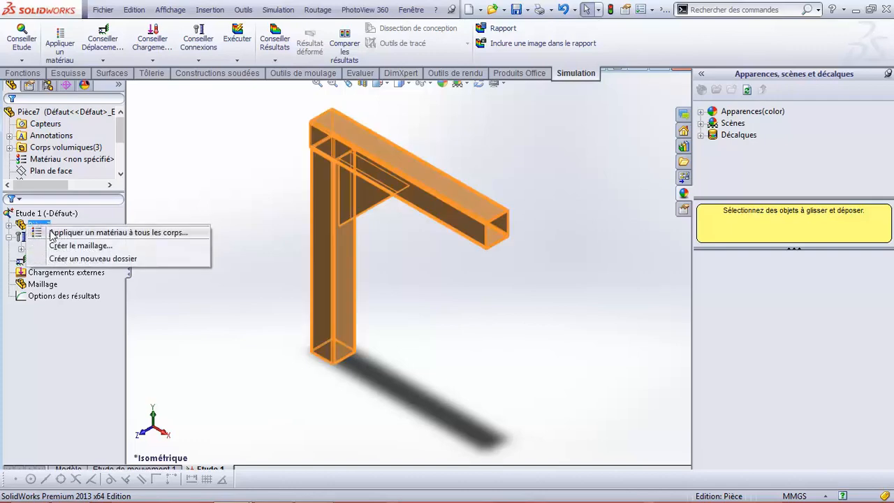
{"action": "key", "text": "Escape"}
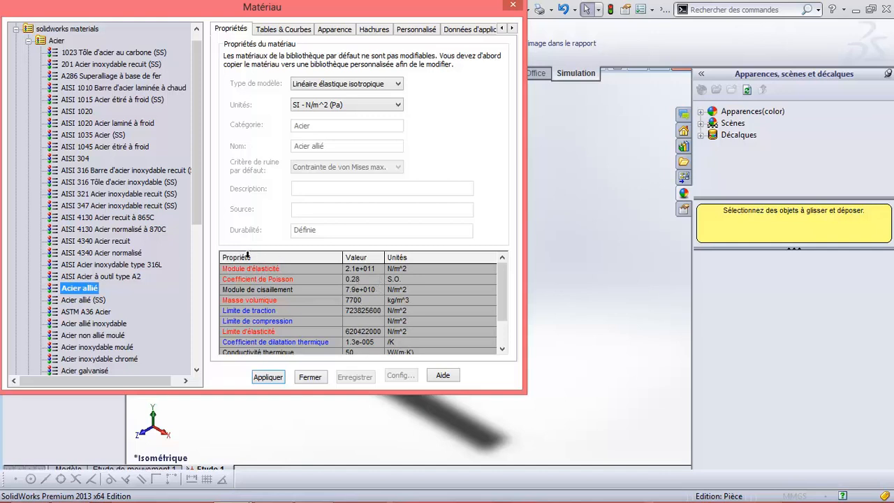
{"action": "left_click", "coordinate": [94, 277]}
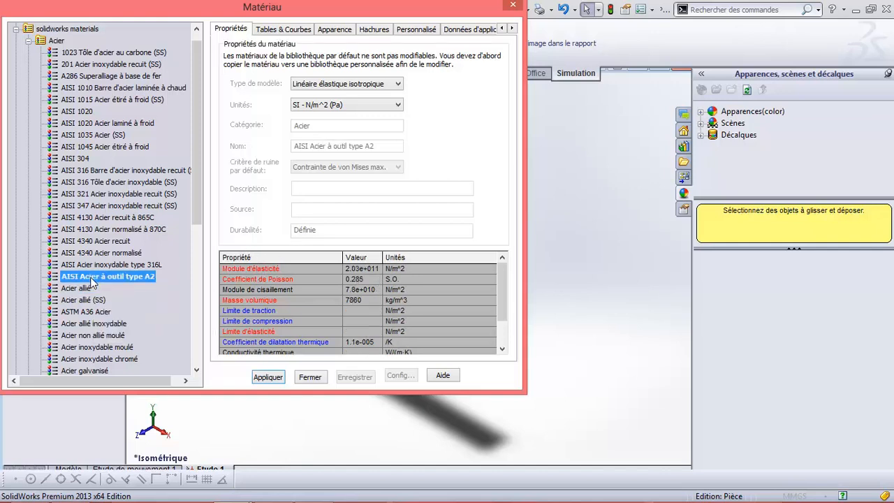
{"action": "left_click", "coordinate": [89, 300]}
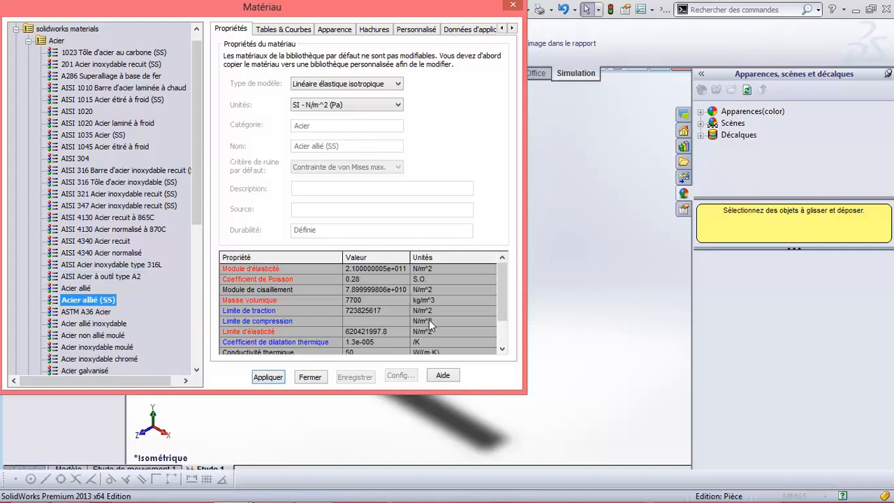
{"action": "left_click", "coordinate": [83, 287]}
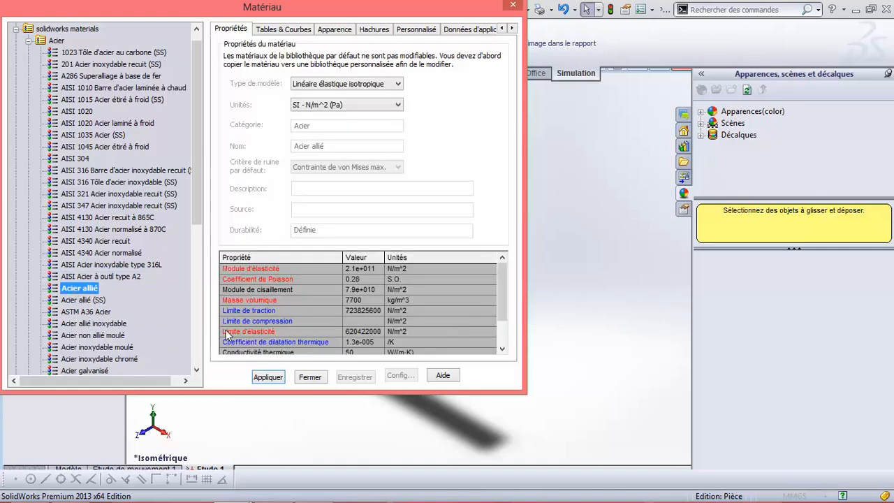
{"action": "left_click", "coordinate": [270, 378]}
{"action": "left_click", "coordinate": [311, 377]}
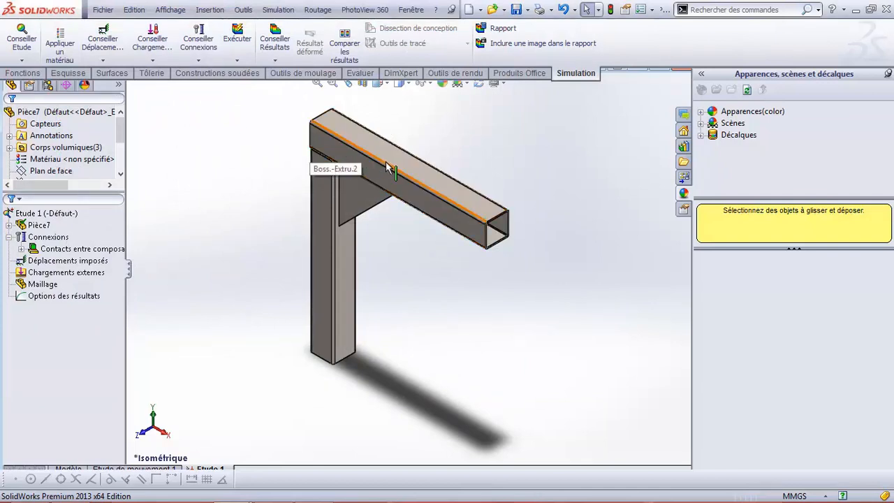
{"action": "left_click", "coordinate": [49, 237]}
{"action": "left_click", "coordinate": [35, 227]}
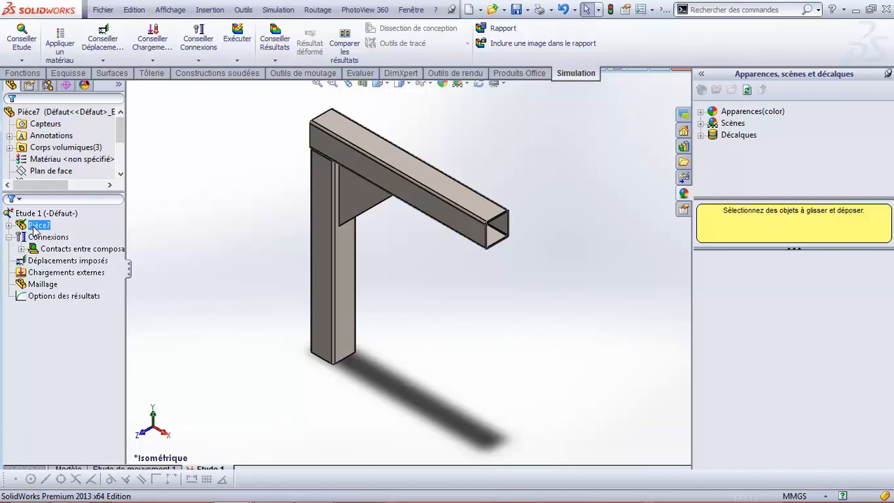
{"action": "left_click", "coordinate": [12, 297]}
{"action": "left_click", "coordinate": [91, 295]}
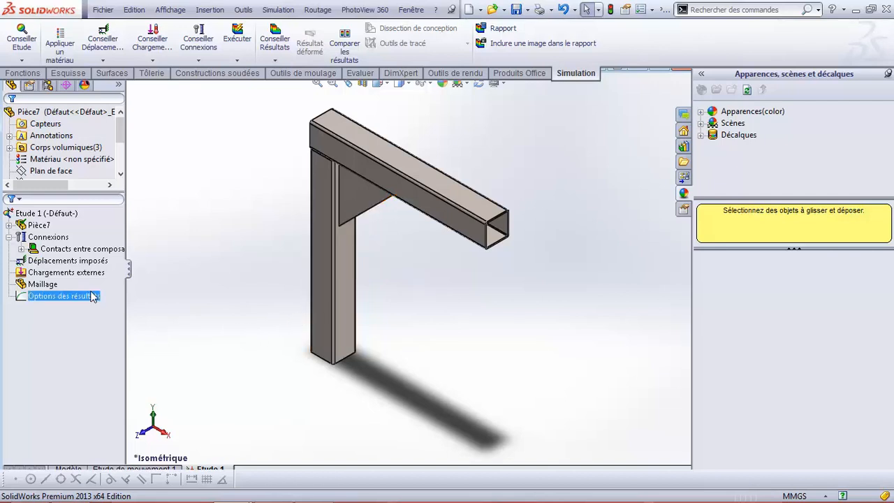
{"action": "left_click", "coordinate": [81, 261]}
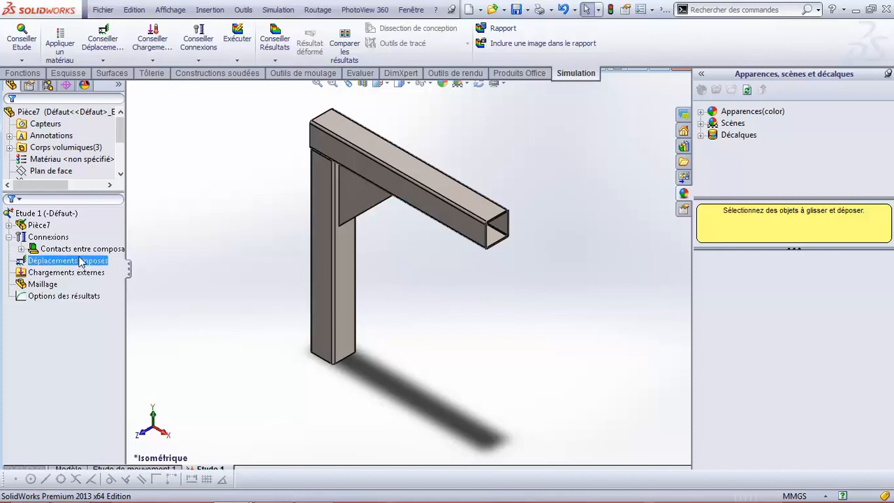
{"action": "left_click", "coordinate": [80, 272]}
Apply a Géométrie fixe restraint to the outer back face of the vertical tube.
{"action": "left_click", "coordinate": [80, 262]}
{"action": "right_click", "coordinate": [72, 264]}
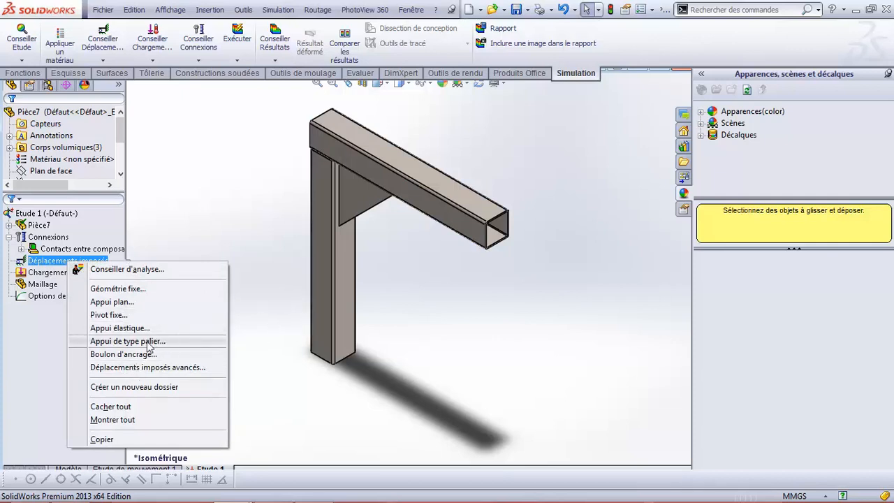
{"action": "left_click", "coordinate": [141, 293]}
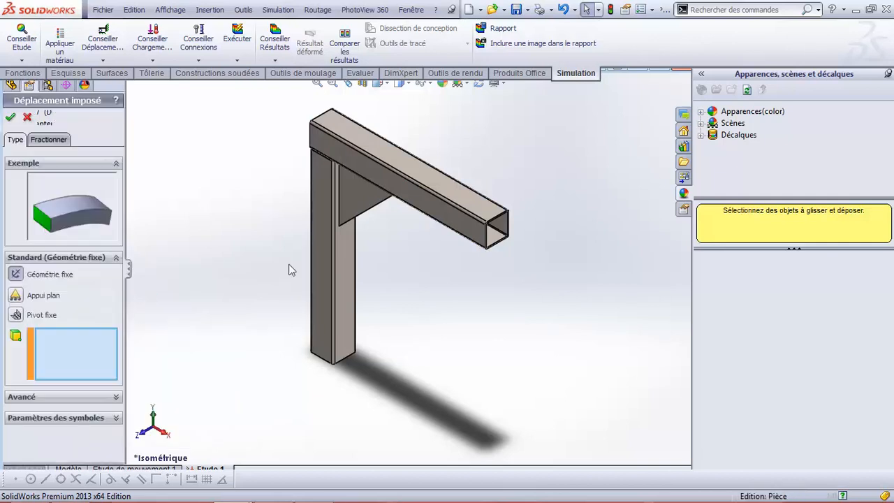
{"action": "left_click", "coordinate": [306, 210]}
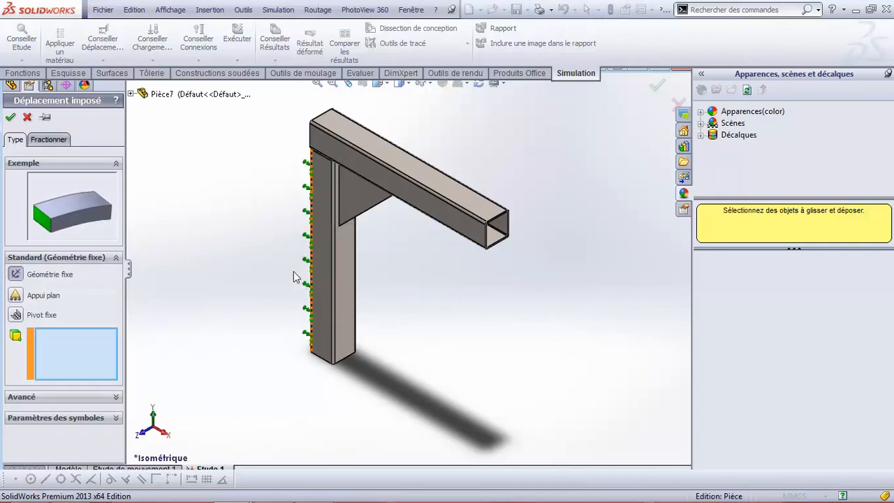
{"action": "middle_click_drag", "start_coordinate": [305, 269], "coordinate": [309, 247]}
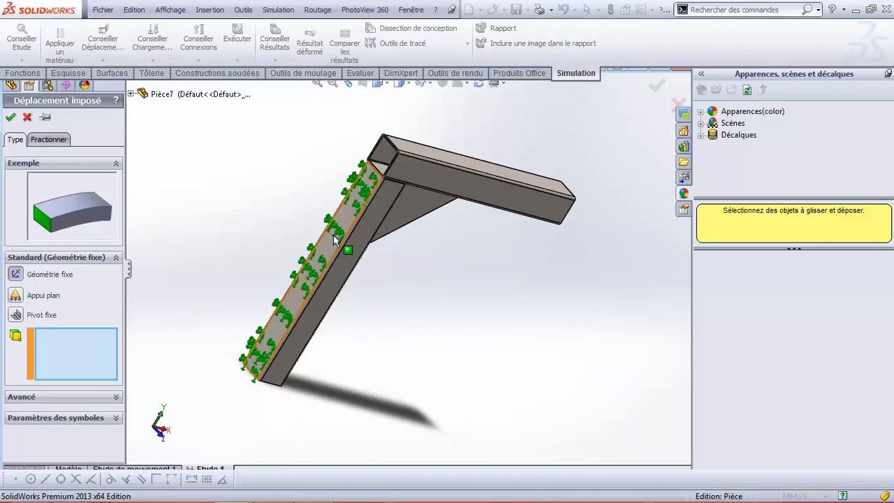
{"action": "left_click", "coordinate": [336, 240]}
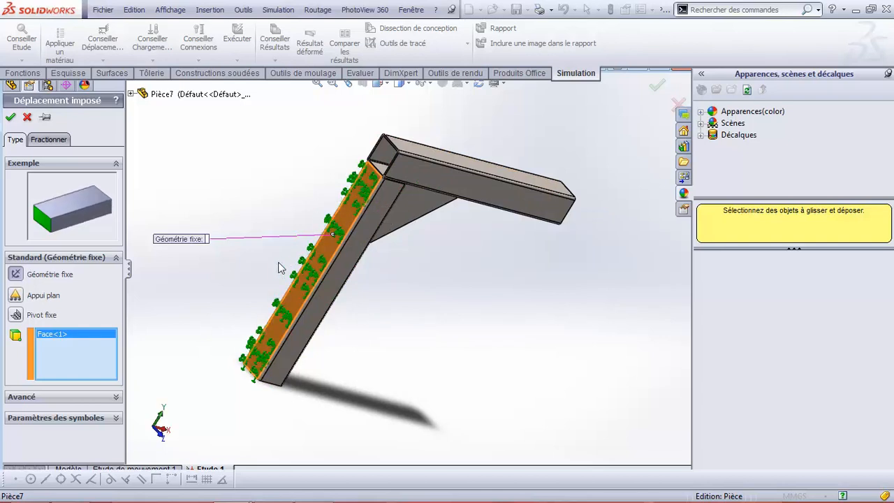
{"action": "left_click", "coordinate": [10, 118]}
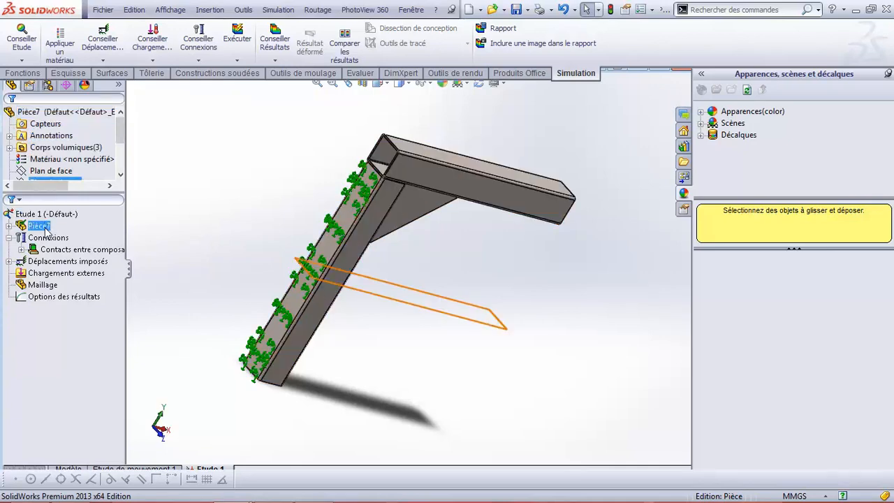
Restore the isometric view and add a Pression load normal to the top face of the horizontal tube.
{"action": "left_click", "coordinate": [254, 309]}
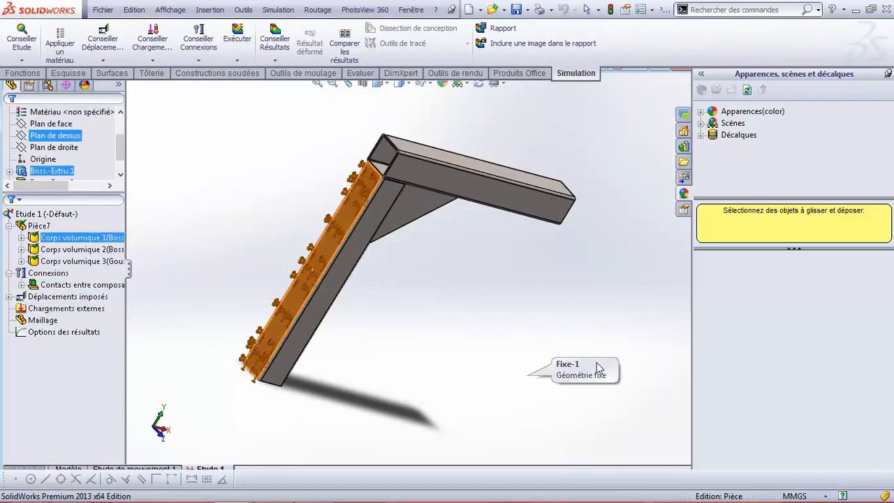
{"action": "key", "text": "space"}
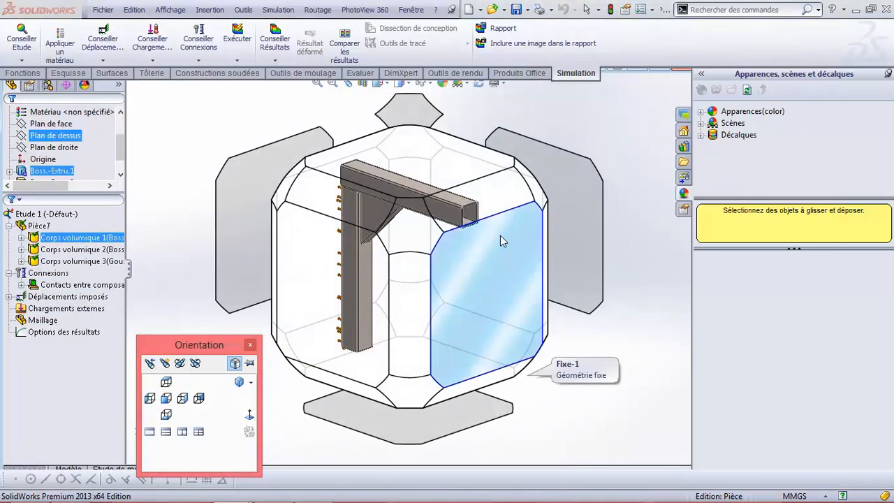
{"action": "left_click", "coordinate": [405, 217]}
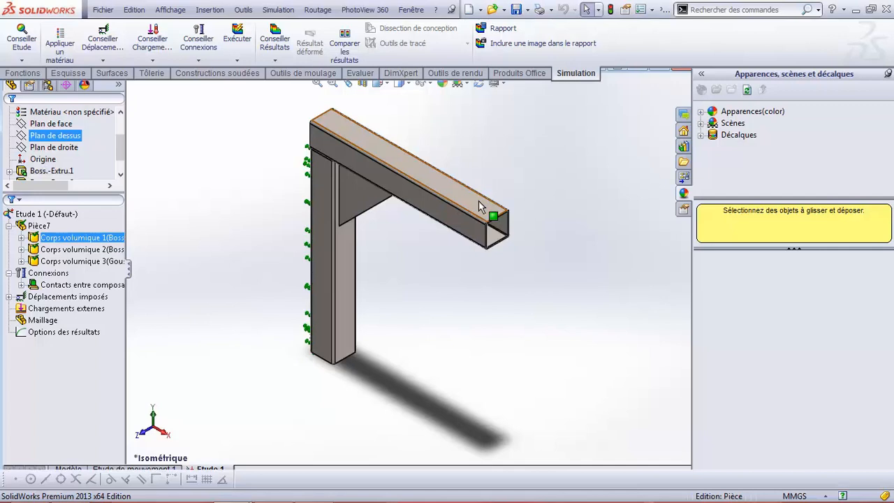
{"action": "left_click", "coordinate": [93, 311]}
{"action": "right_click", "coordinate": [95, 314]}
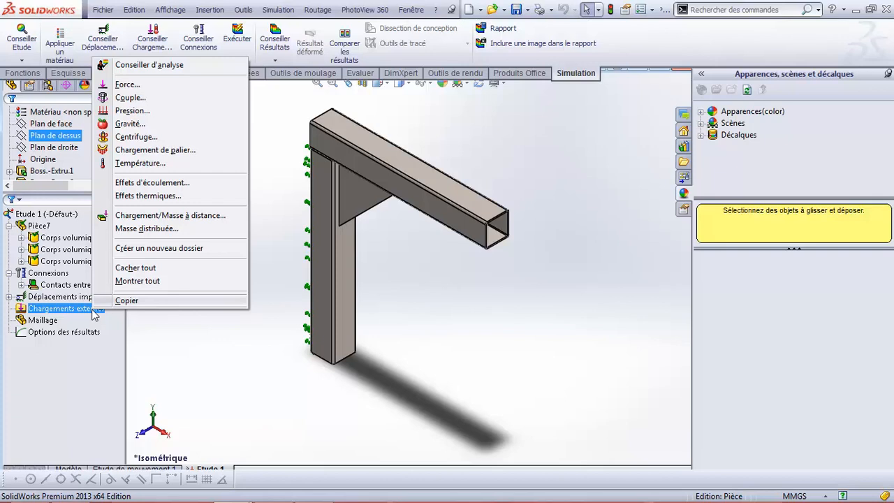
{"action": "left_click", "coordinate": [449, 185]}
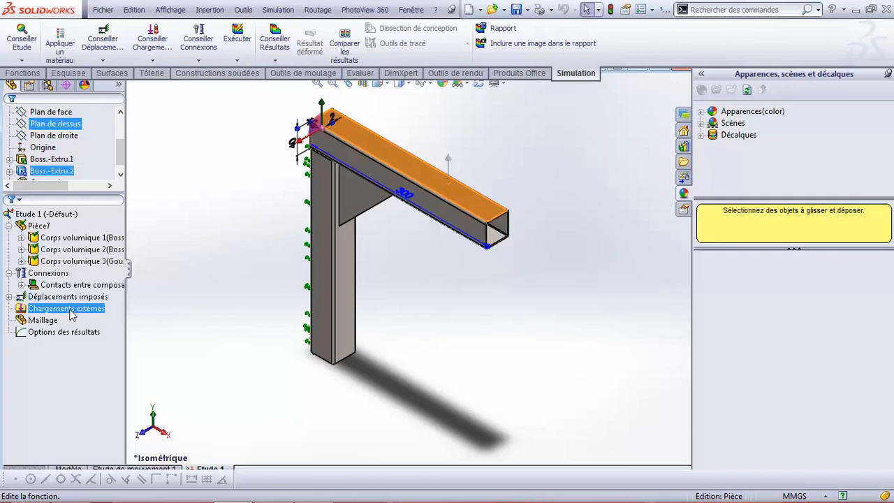
{"action": "right_click", "coordinate": [70, 314]}
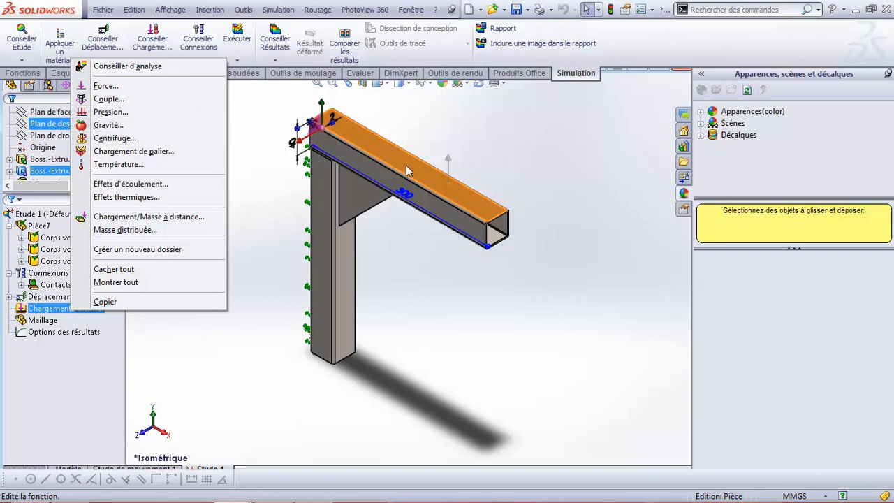
{"action": "left_click", "coordinate": [146, 113]}
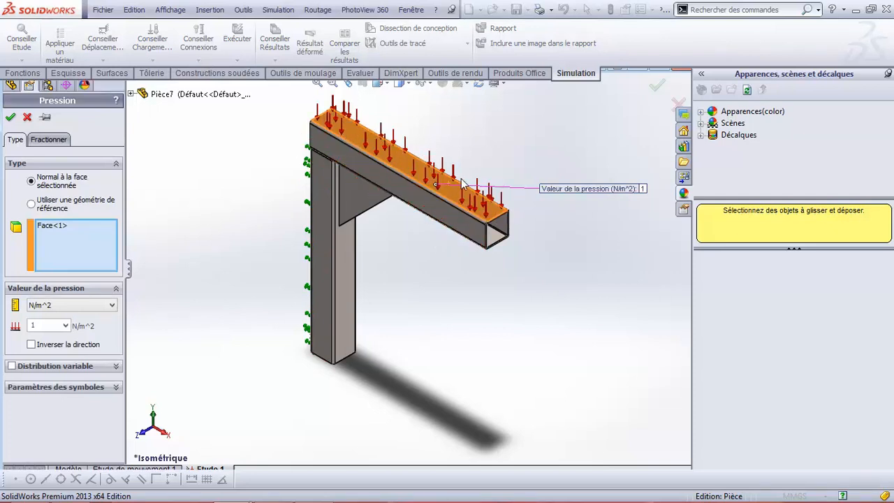
Set the pressure to 20 kgf/cm^2 and accept the load.
{"action": "left_click", "coordinate": [60, 305]}
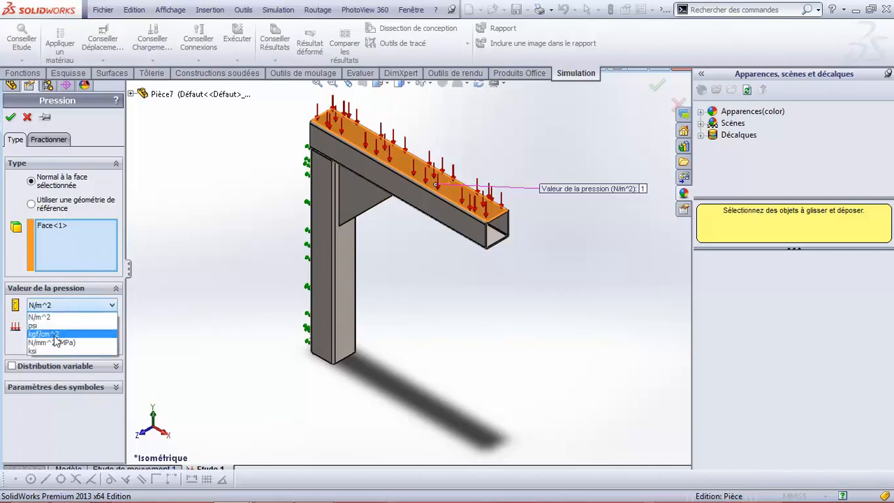
{"action": "left_click", "coordinate": [54, 334]}
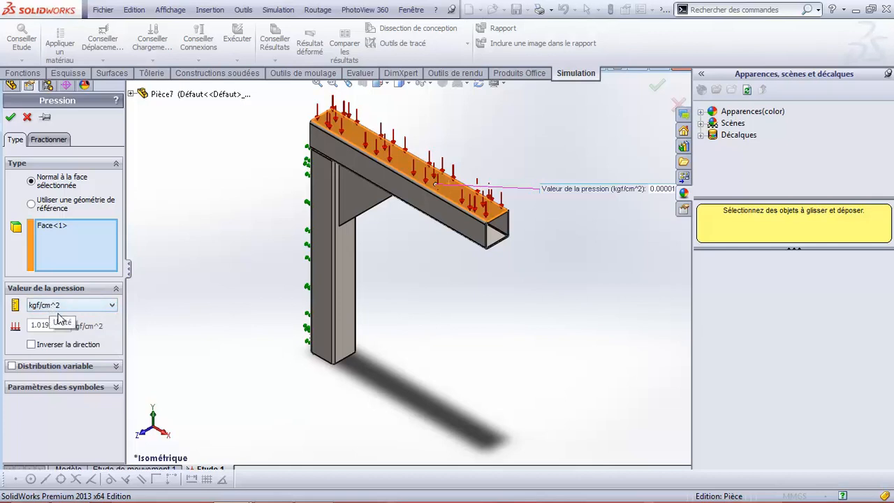
{"action": "double_click", "coordinate": [45, 324]}
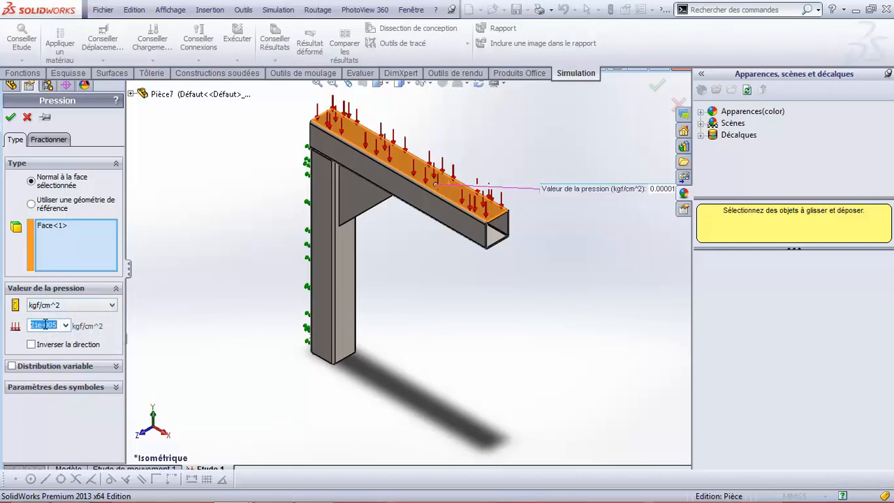
{"action": "type", "text": "20"}
{"action": "left_click", "coordinate": [9, 116]}
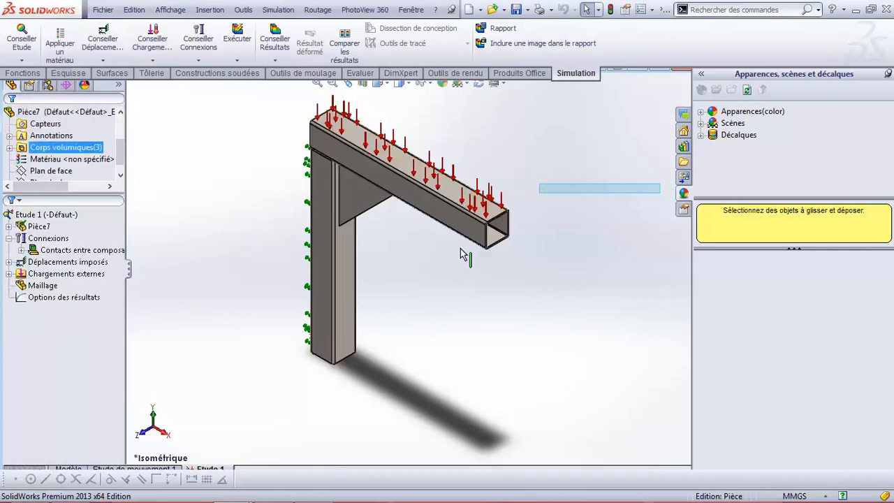
Create the study's mesh with the mesh density reset to its default.
{"action": "scroll", "coordinate": [456, 215], "scroll_direction": "down", "scroll_amount": 1}
{"action": "scroll", "coordinate": [468, 177], "scroll_direction": "up", "scroll_amount": 1}
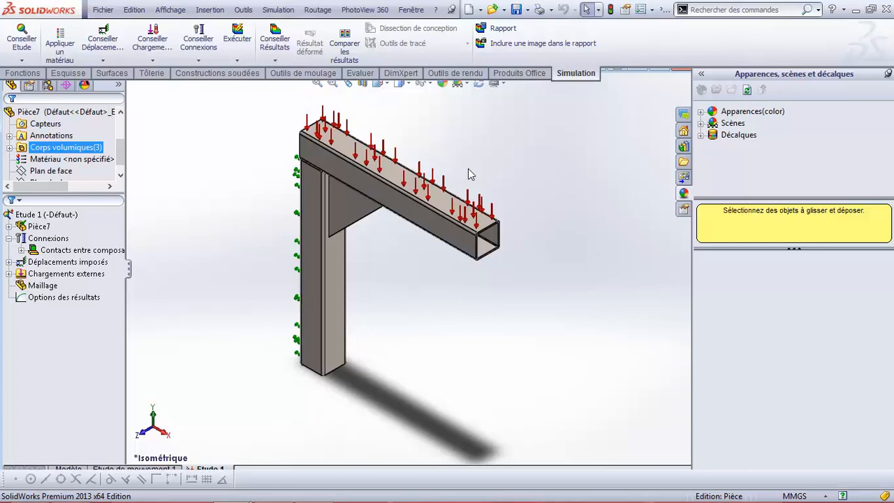
{"action": "left_click", "coordinate": [46, 286]}
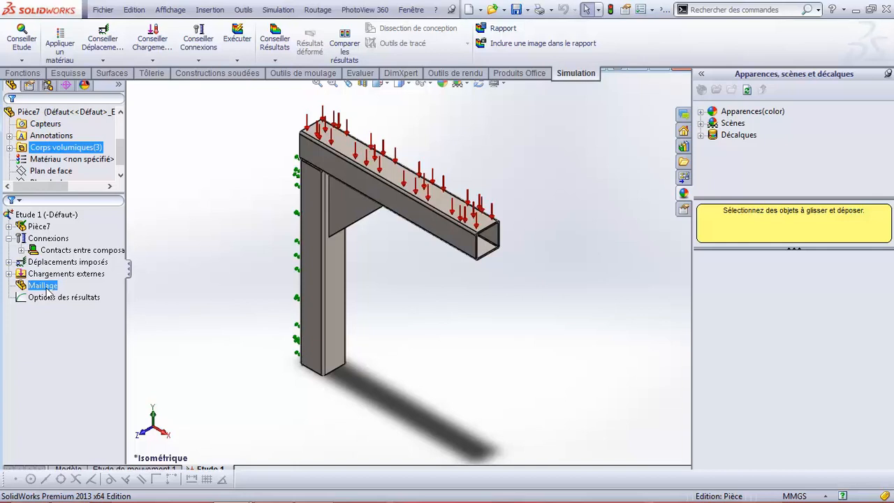
{"action": "left_click", "coordinate": [67, 274]}
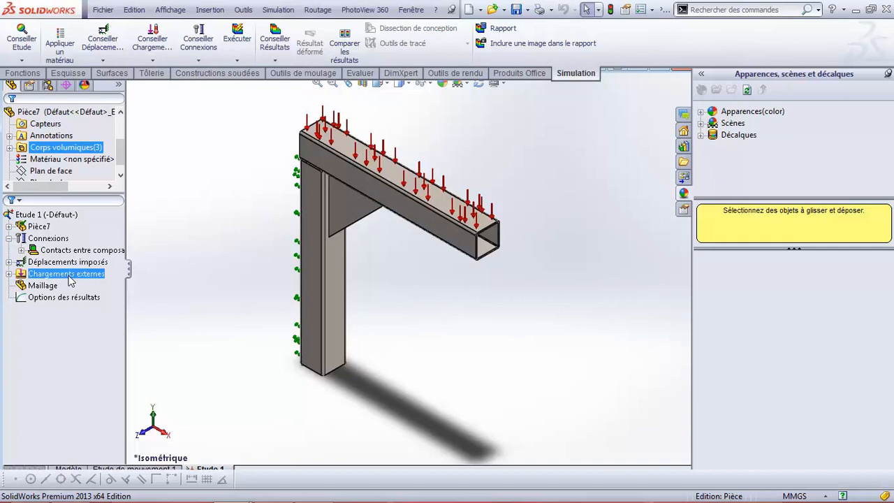
{"action": "left_click", "coordinate": [36, 288]}
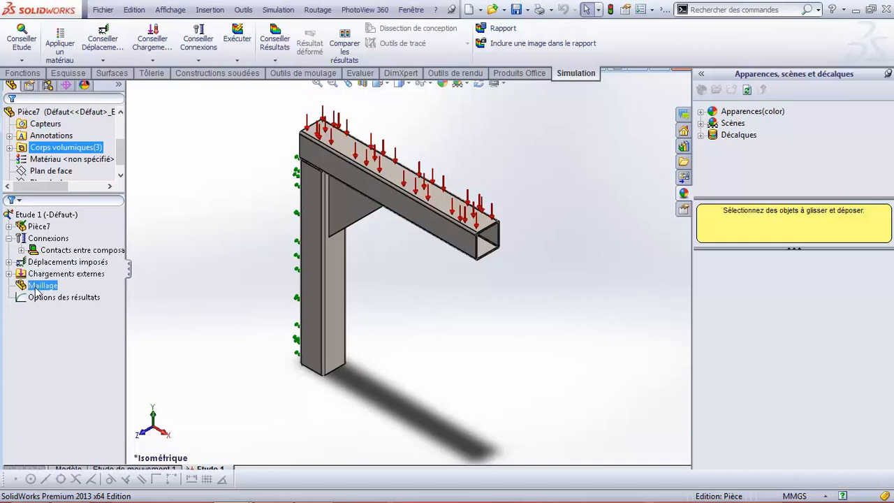
{"action": "right_click", "coordinate": [36, 288]}
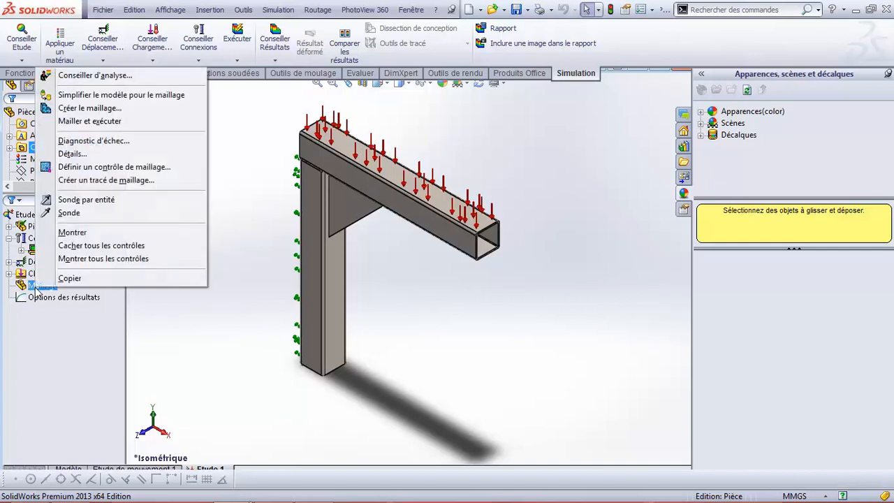
{"action": "left_click", "coordinate": [102, 108]}
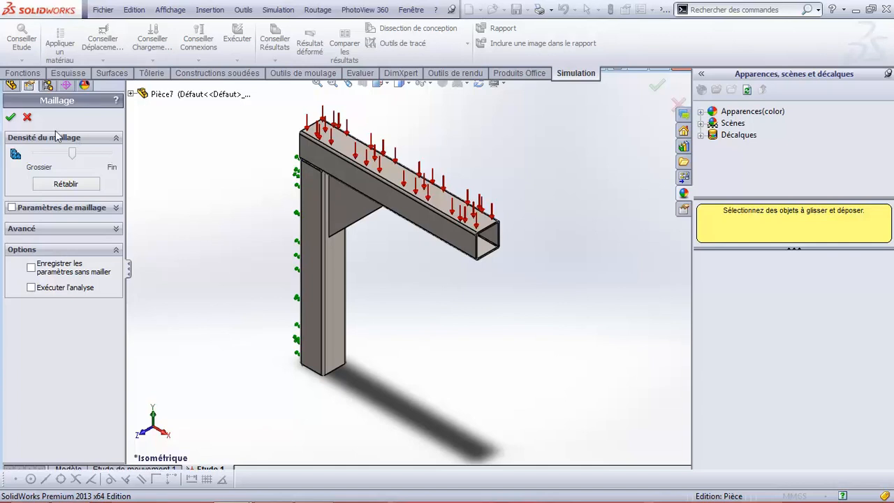
{"action": "left_click", "coordinate": [70, 187]}
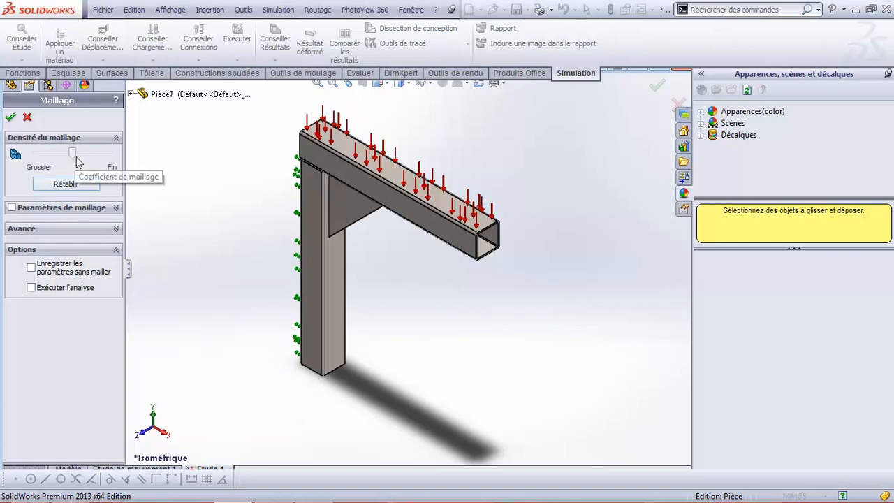
{"action": "left_click", "coordinate": [12, 117]}
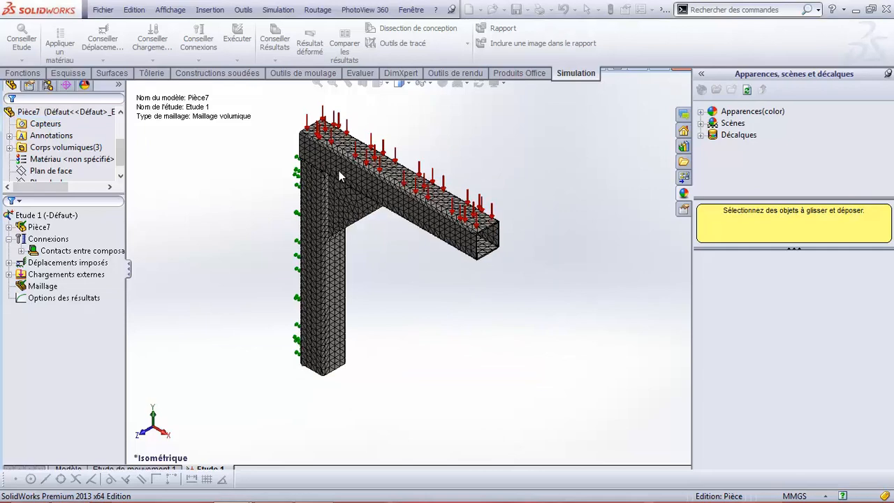
Examine the mesh on both tubes and around the corner gusset at different magnifications.
{"action": "scroll", "coordinate": [350, 180], "scroll_direction": "up", "scroll_amount": 1}
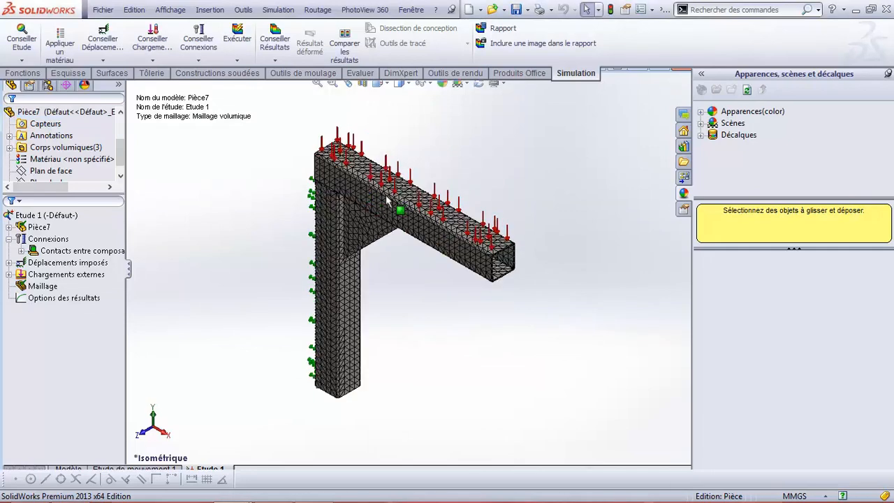
{"action": "scroll", "coordinate": [388, 214], "scroll_direction": "up", "scroll_amount": 2}
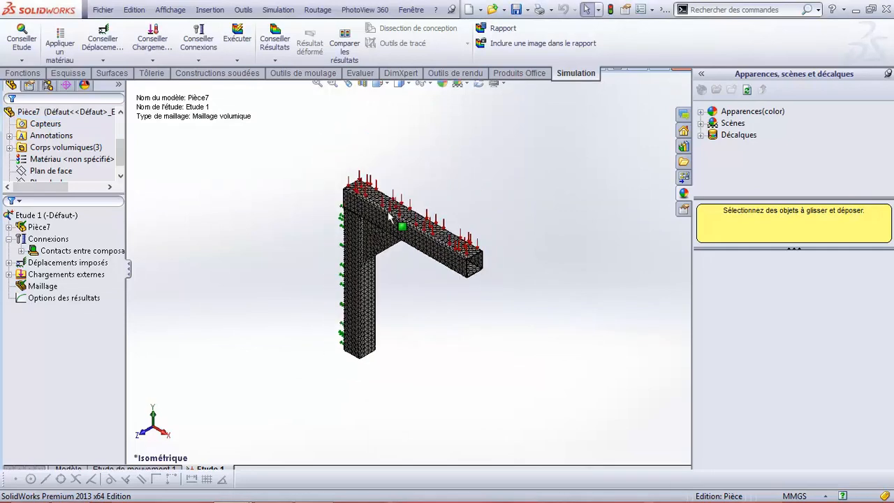
{"action": "scroll", "coordinate": [391, 224], "scroll_direction": "down", "scroll_amount": 2}
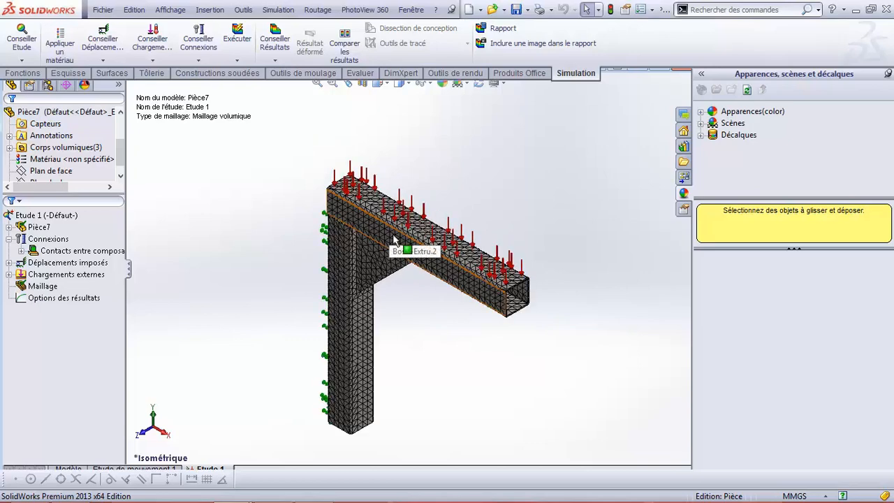
{"action": "scroll", "coordinate": [394, 238], "scroll_direction": "down", "scroll_amount": 1}
{"action": "scroll", "coordinate": [394, 240], "scroll_direction": "down", "scroll_amount": 2}
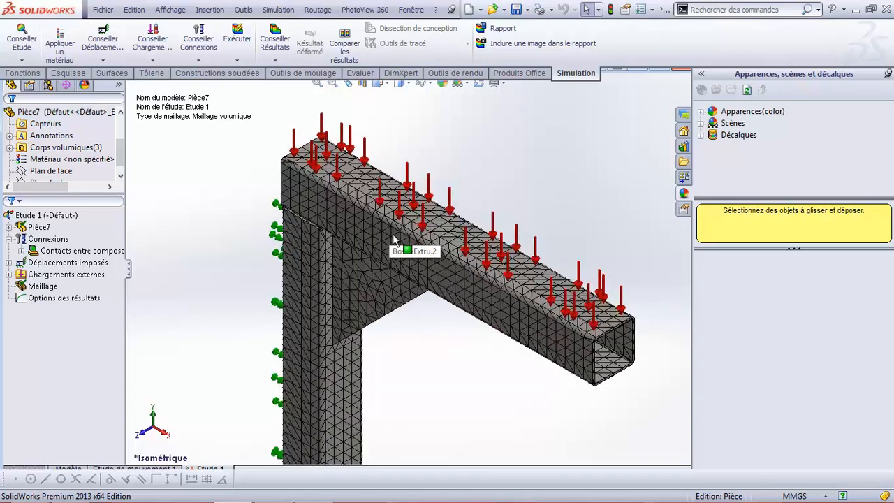
{"action": "scroll", "coordinate": [466, 274], "scroll_direction": "down", "scroll_amount": 1}
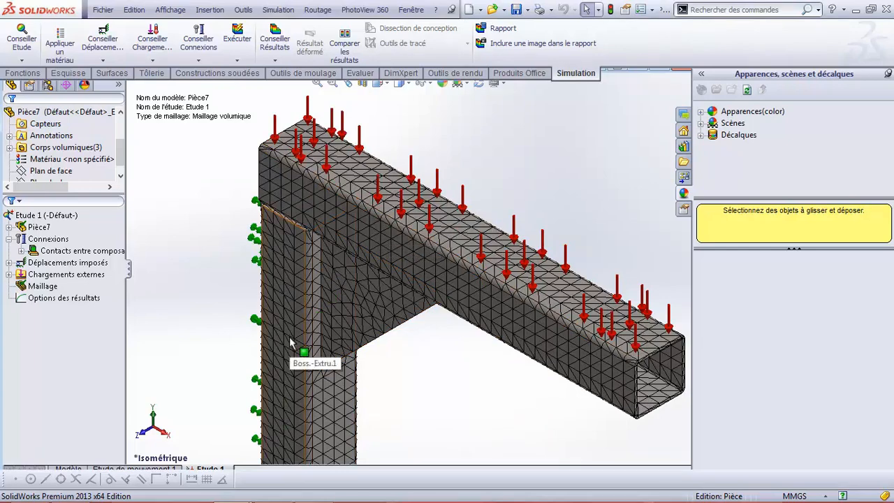
{"action": "scroll", "coordinate": [437, 307], "scroll_direction": "down", "scroll_amount": 1}
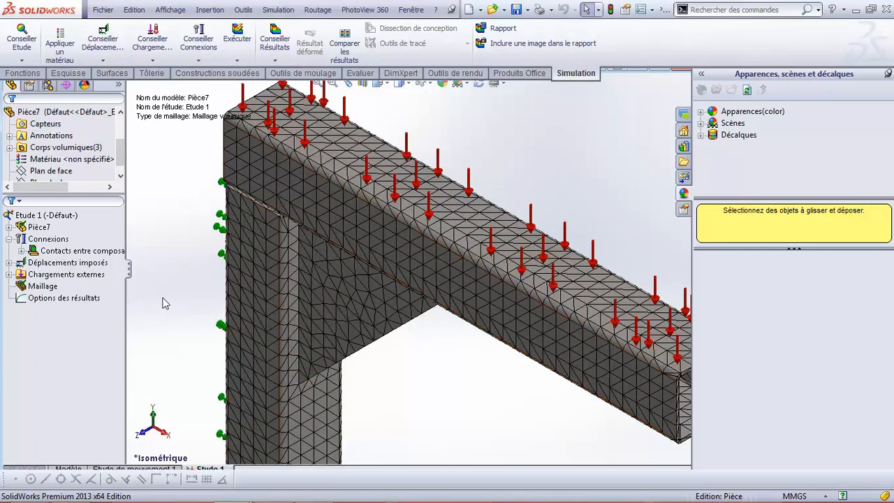
Run the static study and inspect the von Mises stress plot Contraintes1 on the deformed horizontal tube.
{"action": "left_click", "coordinate": [240, 41]}
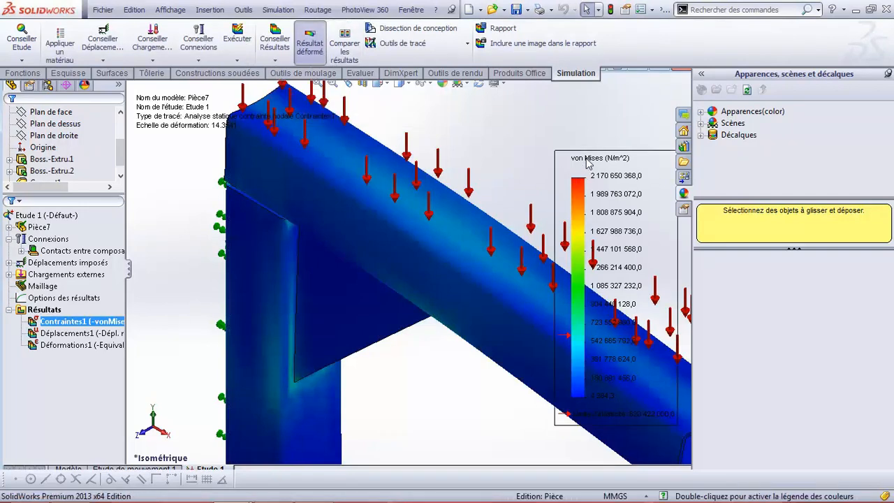
{"action": "left_click", "coordinate": [62, 322]}
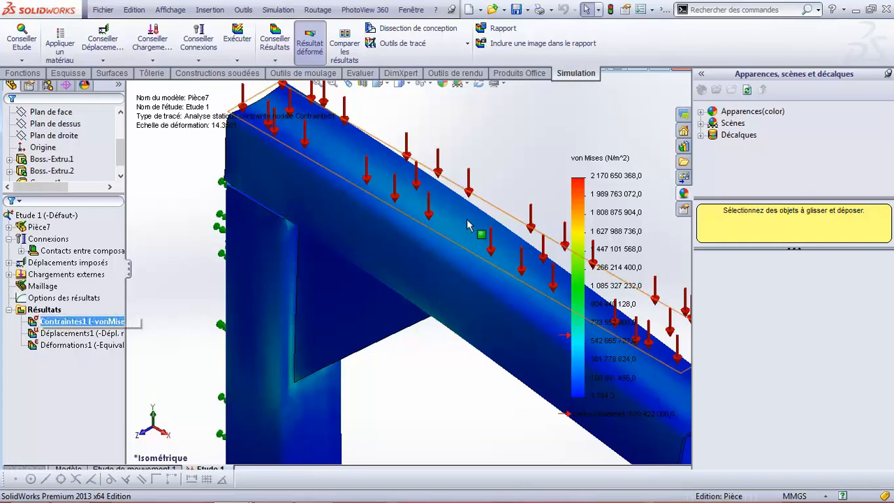
{"action": "scroll", "coordinate": [599, 241], "scroll_direction": "up", "scroll_amount": 3}
{"action": "scroll", "coordinate": [599, 241], "scroll_direction": "up", "scroll_amount": 1}
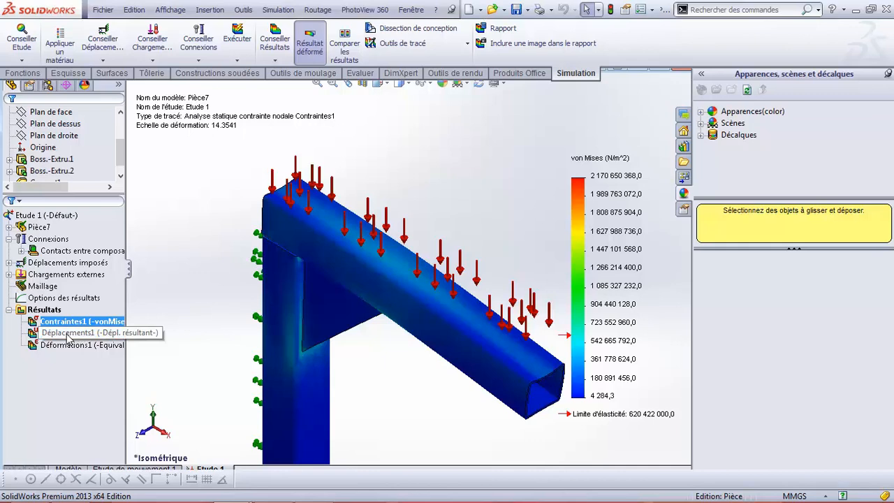
{"action": "left_click", "coordinate": [34, 170]}
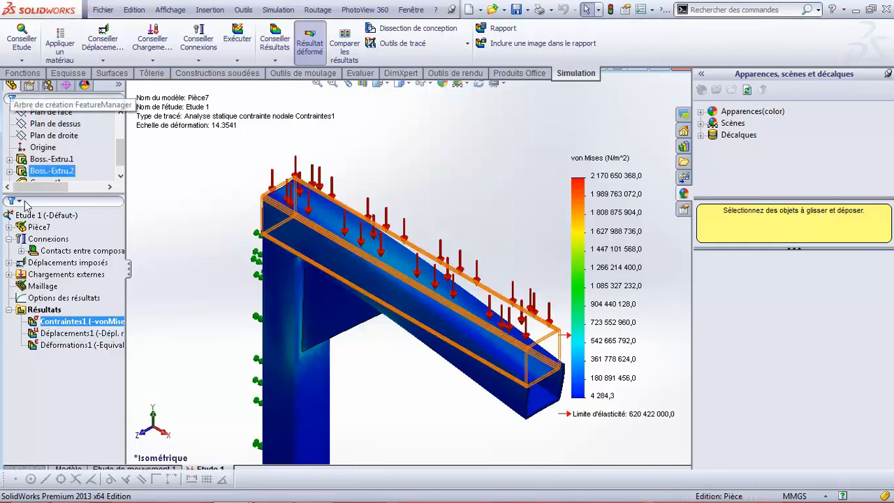
Display the resultant displacement plot Déplacements1 and inspect the bent horizontal tube in isometric and front views.
{"action": "left_click", "coordinate": [62, 334]}
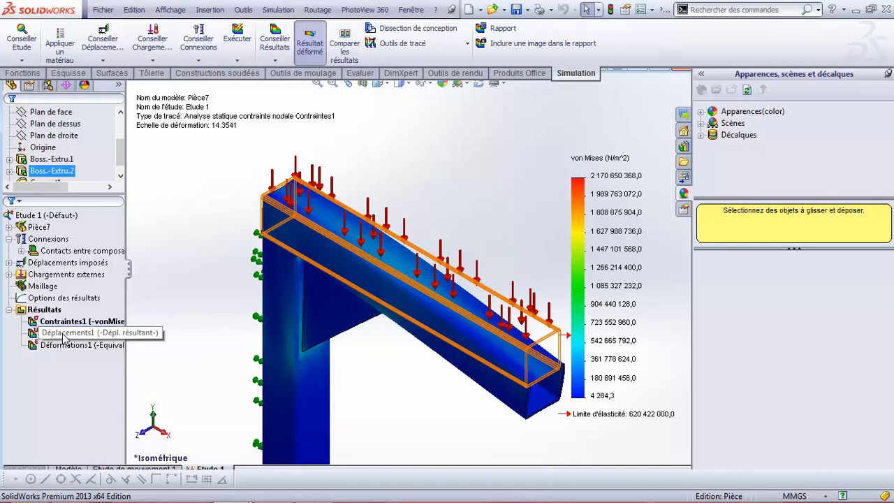
{"action": "left_click", "coordinate": [64, 334]}
{"action": "double_click", "coordinate": [74, 332]}
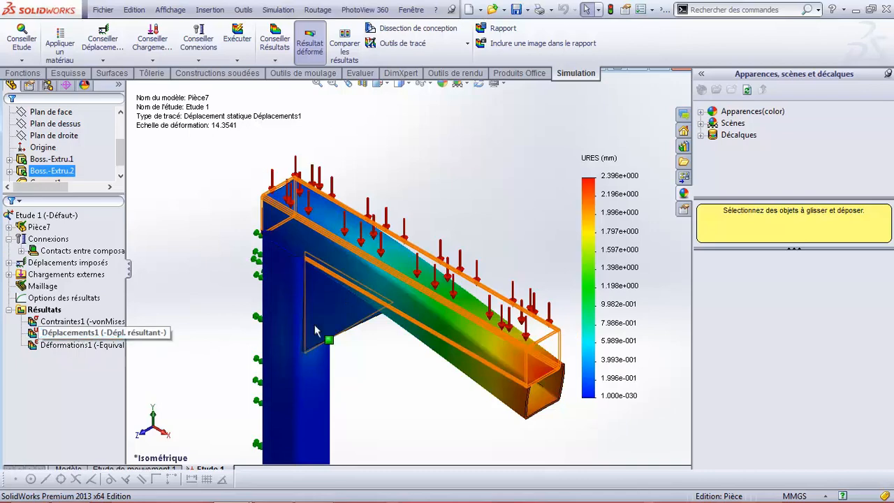
{"action": "middle_click_drag", "start_coordinate": [346, 326], "coordinate": [489, 236]}
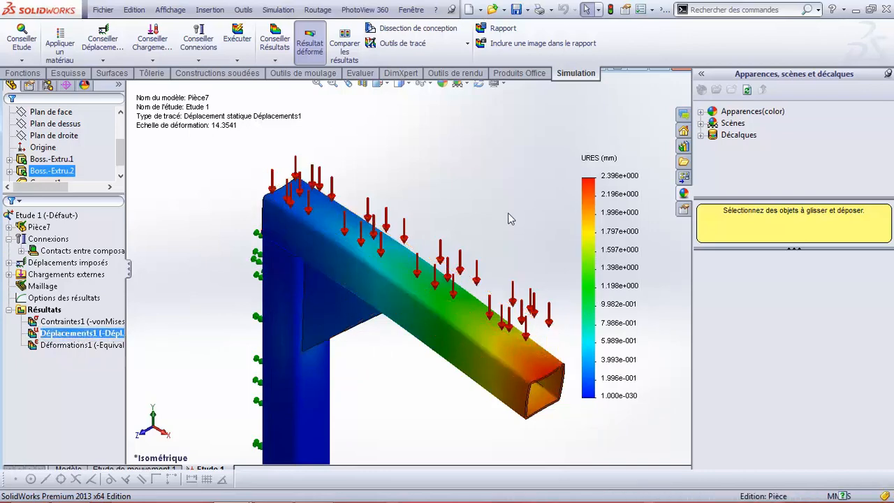
{"action": "key", "text": "space"}
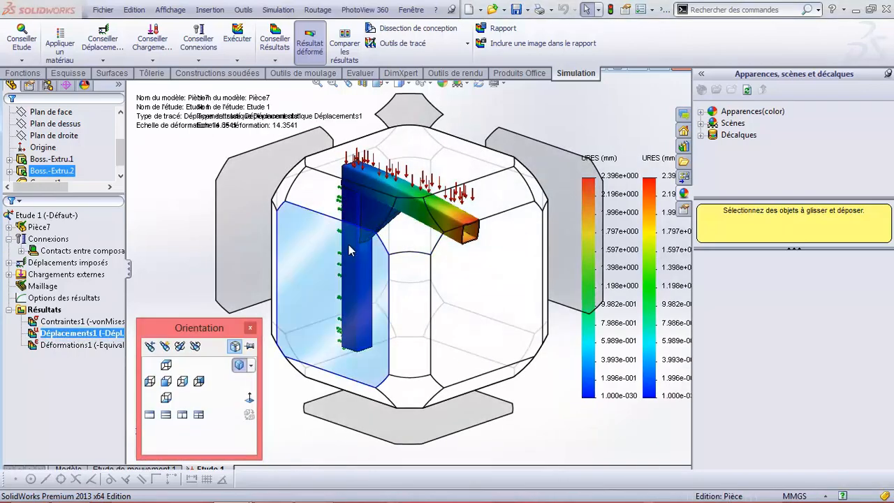
{"action": "left_click", "coordinate": [455, 218]}
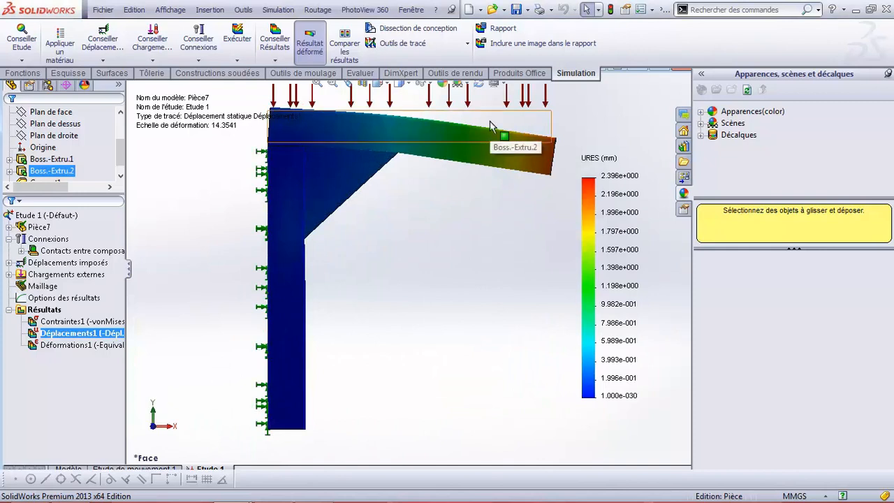
{"action": "scroll", "coordinate": [489, 133], "scroll_direction": "down", "scroll_amount": 2}
{"action": "scroll", "coordinate": [490, 129], "scroll_direction": "up", "scroll_amount": 2}
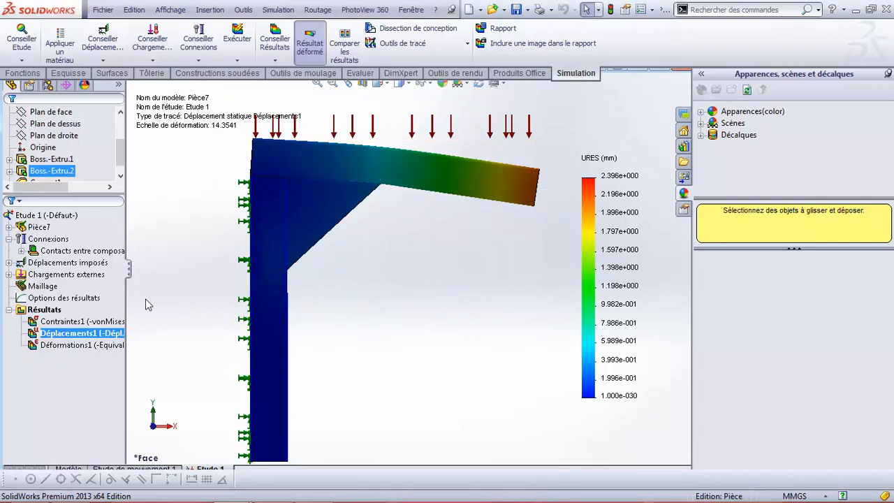
Display the strain plot Déformations1 and examine the corner joint and gusset from the front.
{"action": "double_click", "coordinate": [61, 344]}
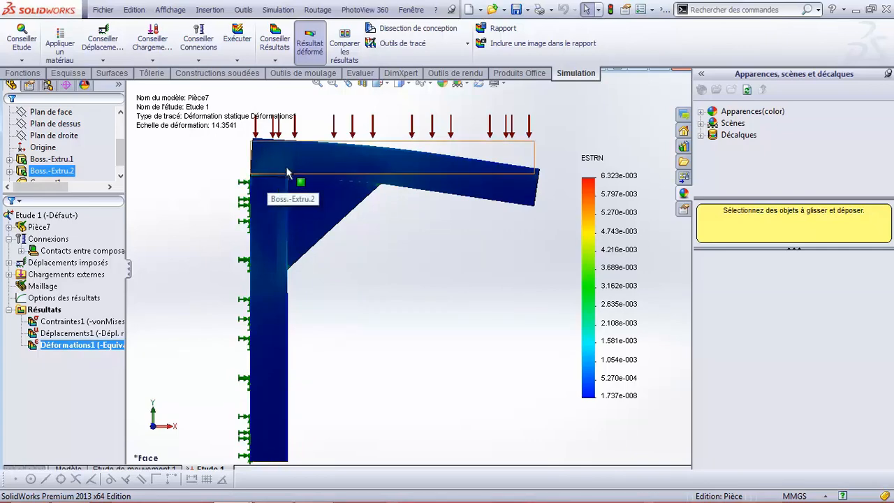
{"action": "scroll", "coordinate": [283, 178], "scroll_direction": "up", "scroll_amount": 2}
{"action": "scroll", "coordinate": [311, 194], "scroll_direction": "down", "scroll_amount": 5}
{"action": "scroll", "coordinate": [390, 247], "scroll_direction": "down", "scroll_amount": 5}
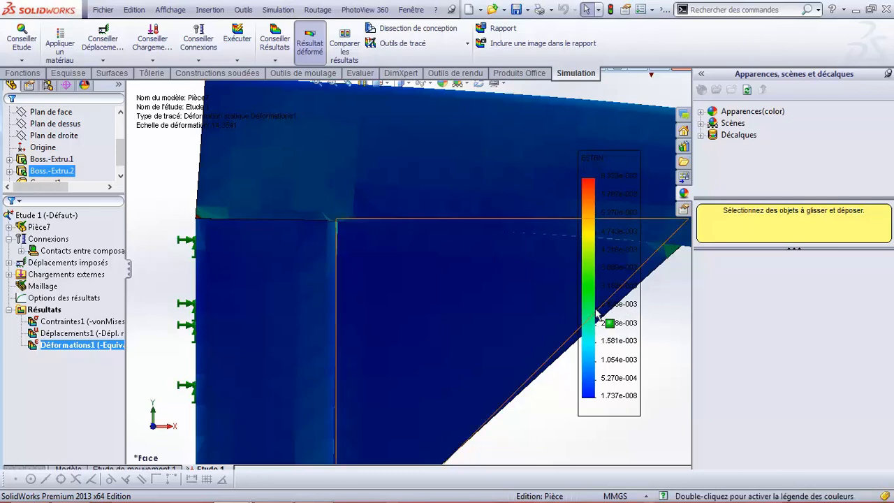
{"action": "scroll", "coordinate": [562, 316], "scroll_direction": "down", "scroll_amount": 1}
{"action": "scroll", "coordinate": [396, 300], "scroll_direction": "up", "scroll_amount": 1}
{"action": "scroll", "coordinate": [396, 300], "scroll_direction": "up", "scroll_amount": 5}
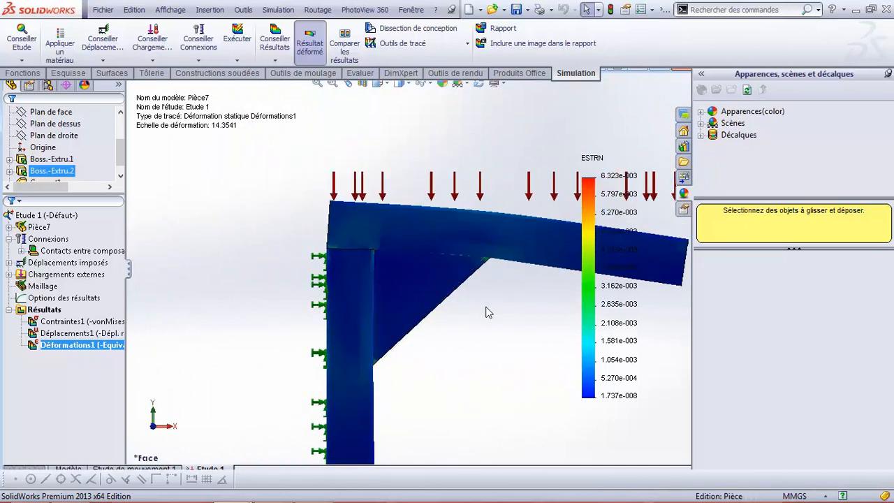
Examine the strain around the gusset's lower tip and along its upper corner in isometric view.
{"action": "key", "text": "space"}
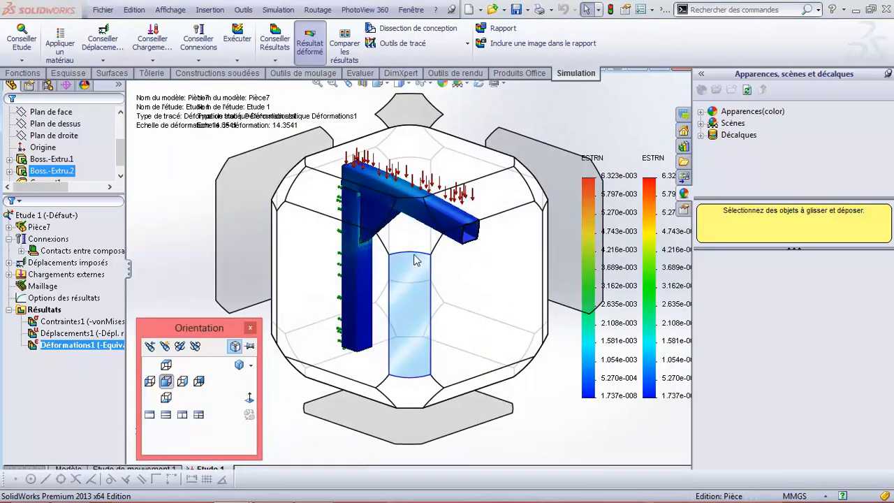
{"action": "left_click", "coordinate": [396, 238]}
{"action": "scroll", "coordinate": [394, 238], "scroll_direction": "down", "scroll_amount": 10}
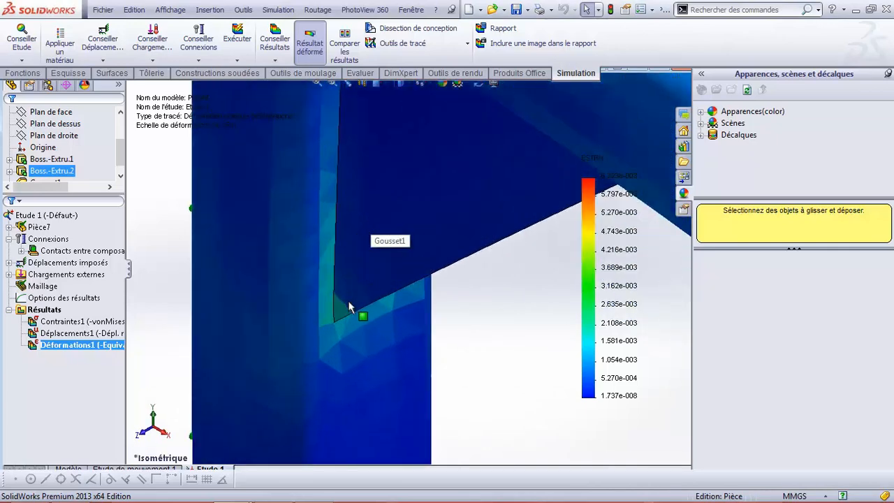
{"action": "scroll", "coordinate": [350, 314], "scroll_direction": "down", "scroll_amount": 2}
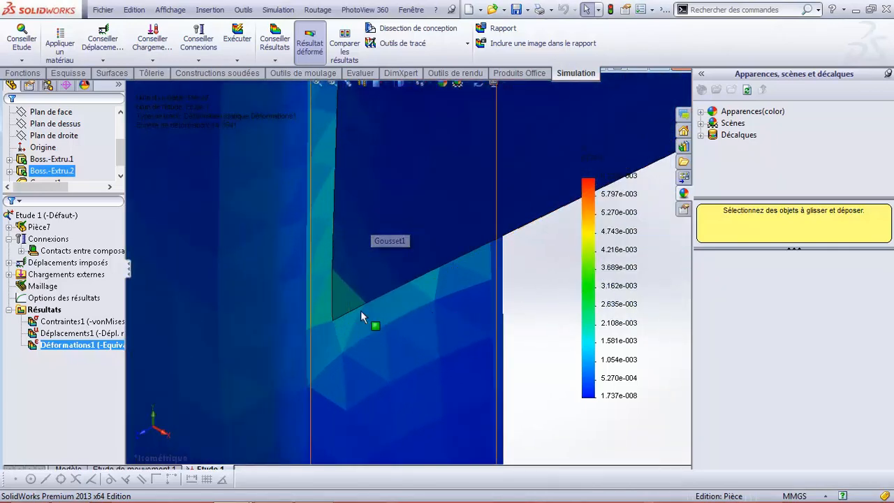
{"action": "scroll", "coordinate": [364, 308], "scroll_direction": "up", "scroll_amount": 8}
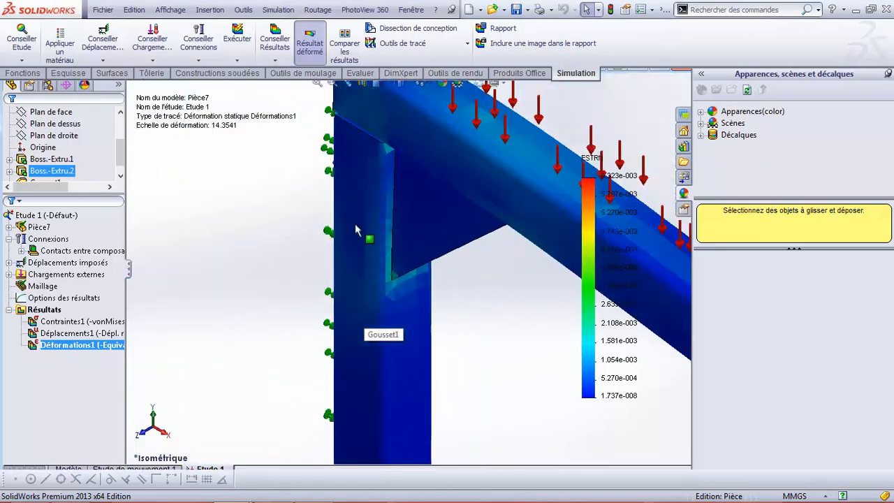
{"action": "scroll", "coordinate": [364, 175], "scroll_direction": "down", "scroll_amount": 5}
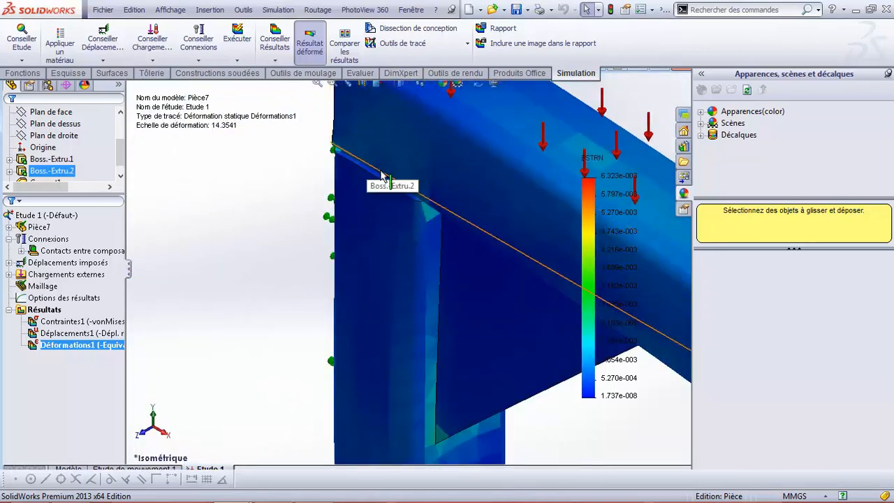
{"action": "scroll", "coordinate": [465, 272], "scroll_direction": "up", "scroll_amount": 3}
Inspect the strain at the tube joint and the horizontal tube's rear end from several angles, ending in isometric view.
{"action": "middle_click_drag", "start_coordinate": [454, 279], "coordinate": [496, 154]}
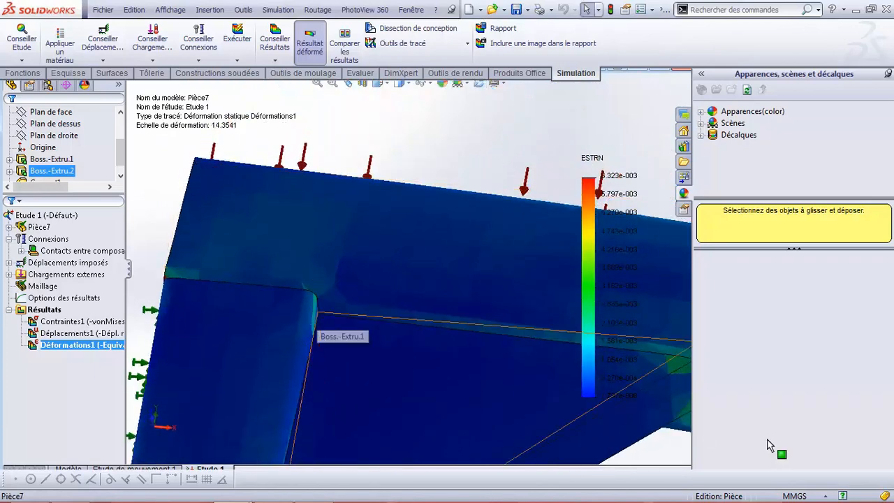
{"action": "scroll", "coordinate": [169, 144], "scroll_direction": "down", "scroll_amount": 2}
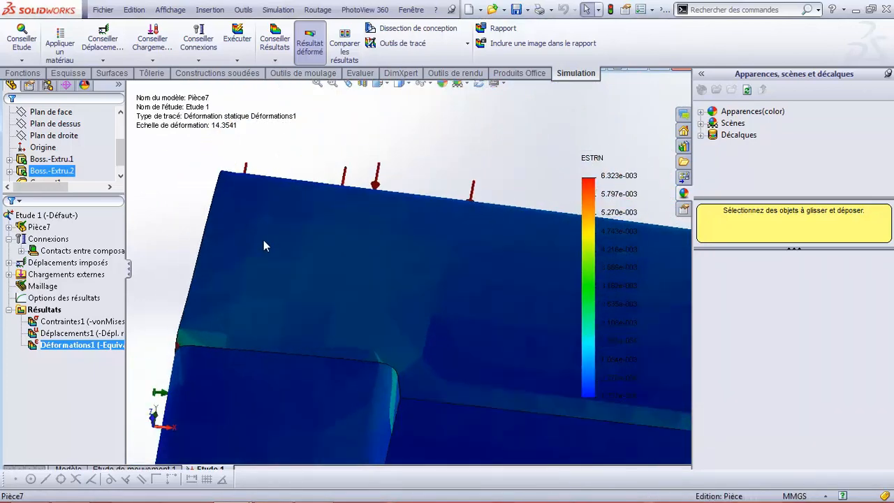
{"action": "scroll", "coordinate": [268, 249], "scroll_direction": "up", "scroll_amount": 4}
{"action": "middle_click_drag", "start_coordinate": [272, 251], "coordinate": [359, 323]}
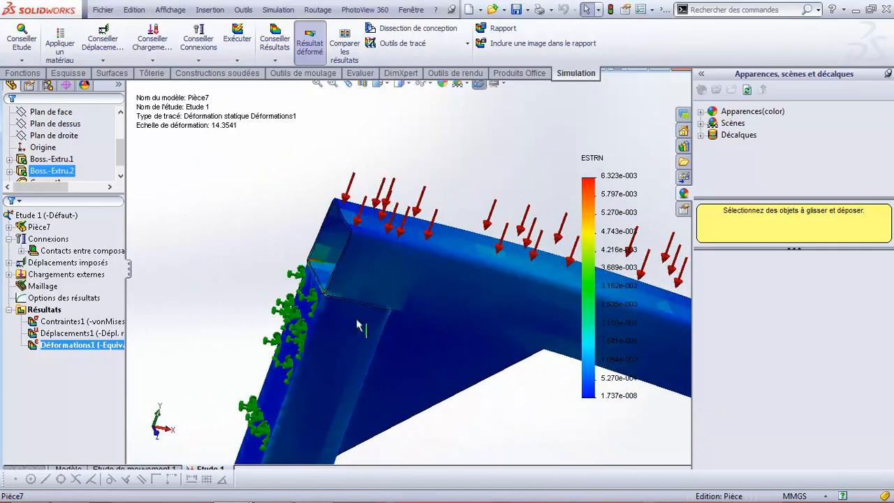
{"action": "middle_click_drag", "start_coordinate": [323, 254], "coordinate": [355, 325]}
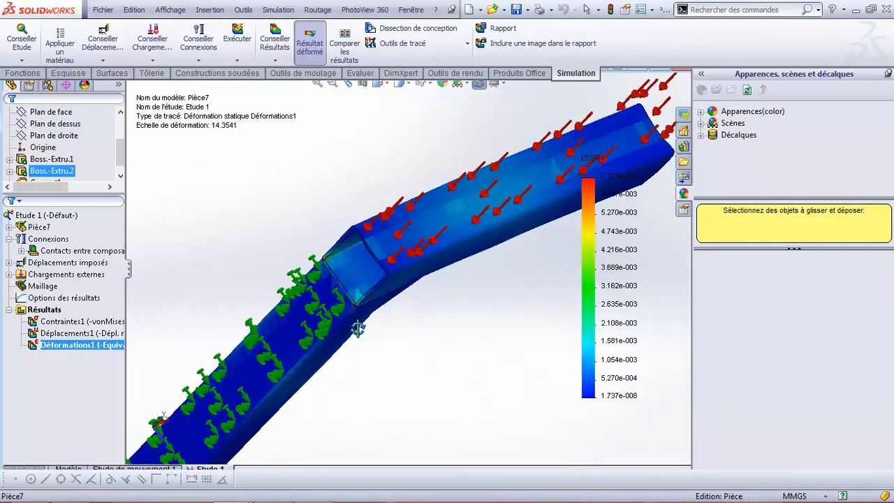
{"action": "scroll", "coordinate": [342, 265], "scroll_direction": "down", "scroll_amount": 5}
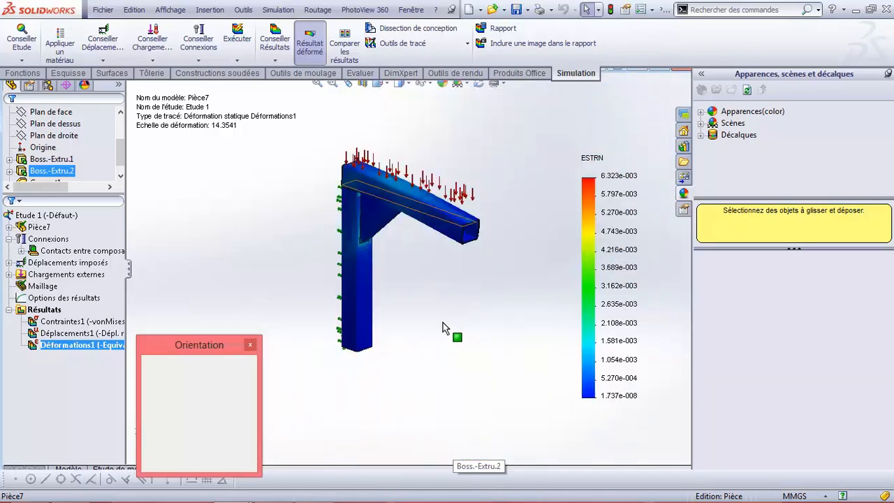
{"action": "left_click", "coordinate": [389, 221]}
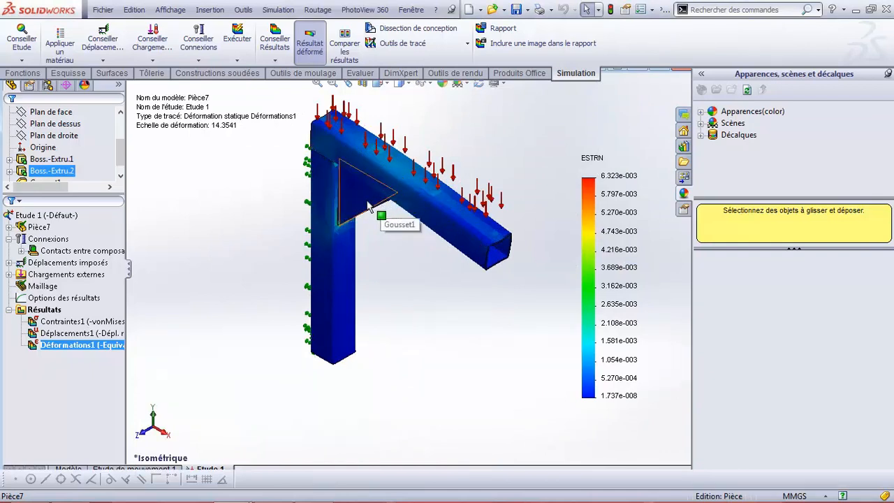
Locate the gusset feature Gousset1 and bring back the von Mises stress plot Contraintes1.
{"action": "scroll", "coordinate": [112, 147], "scroll_direction": "down", "scroll_amount": 1}
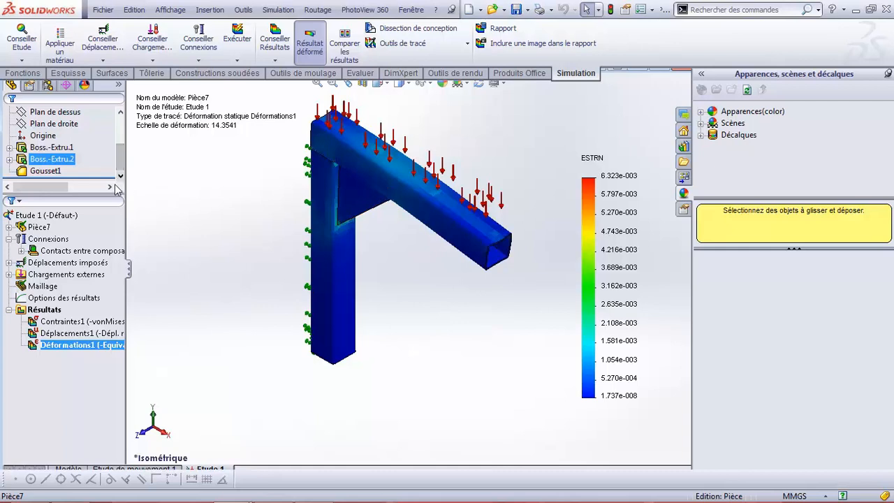
{"action": "left_click", "coordinate": [47, 173]}
{"action": "left_click", "coordinate": [509, 250]}
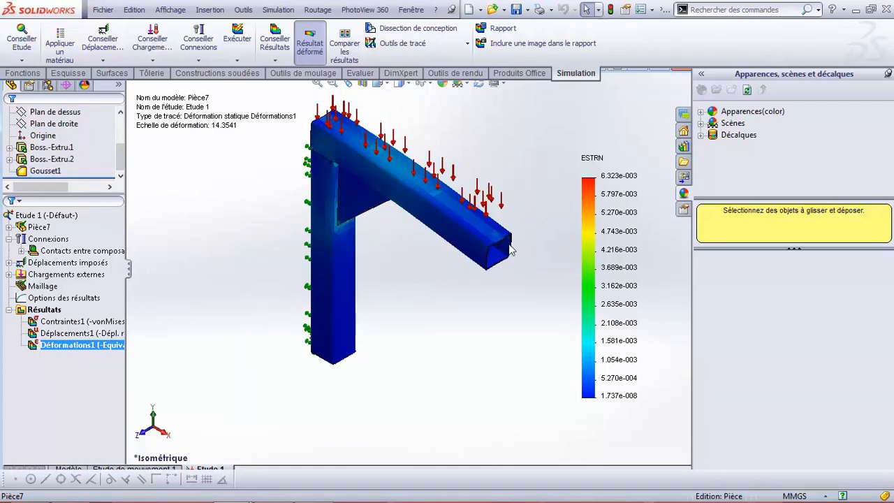
{"action": "left_click", "coordinate": [92, 323]}
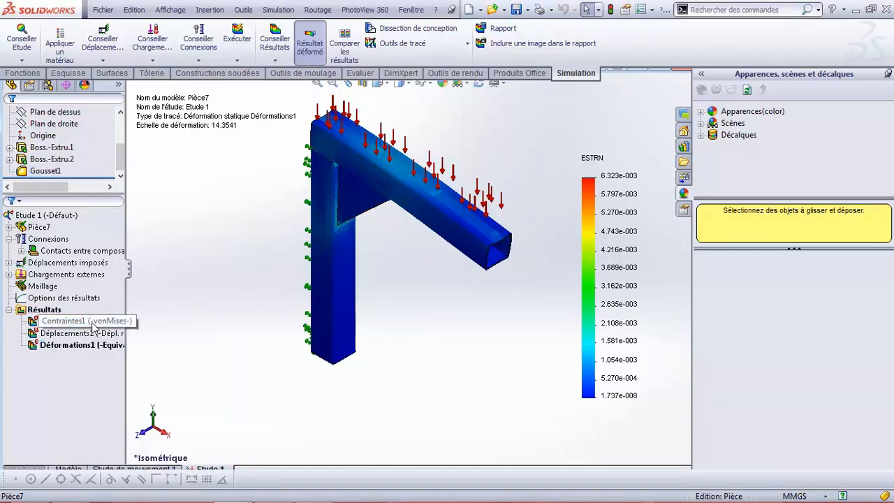
{"action": "double_click", "coordinate": [92, 324]}
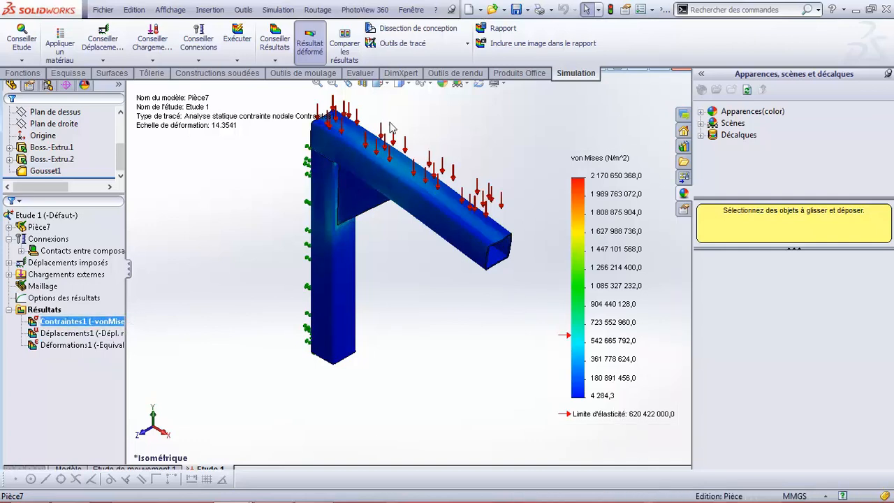
Delete the gusset feature Gousset1 together with its dependent sketch Esquisse3.
{"action": "left_click", "coordinate": [53, 172]}
{"action": "left_click", "coordinate": [49, 172]}
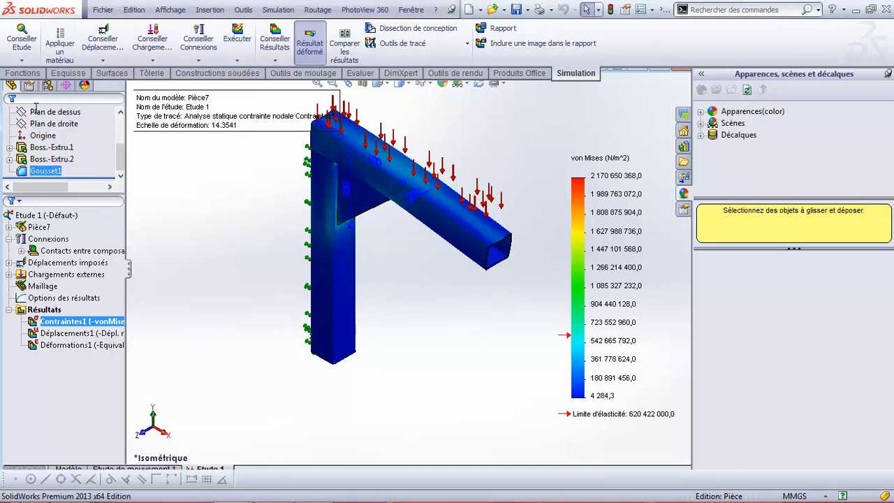
{"action": "key", "text": "Delete"}
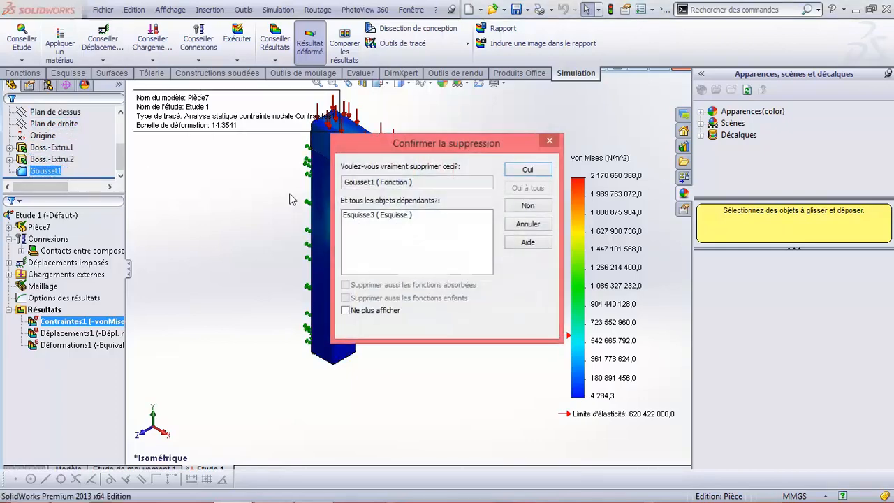
{"action": "left_click", "coordinate": [527, 170]}
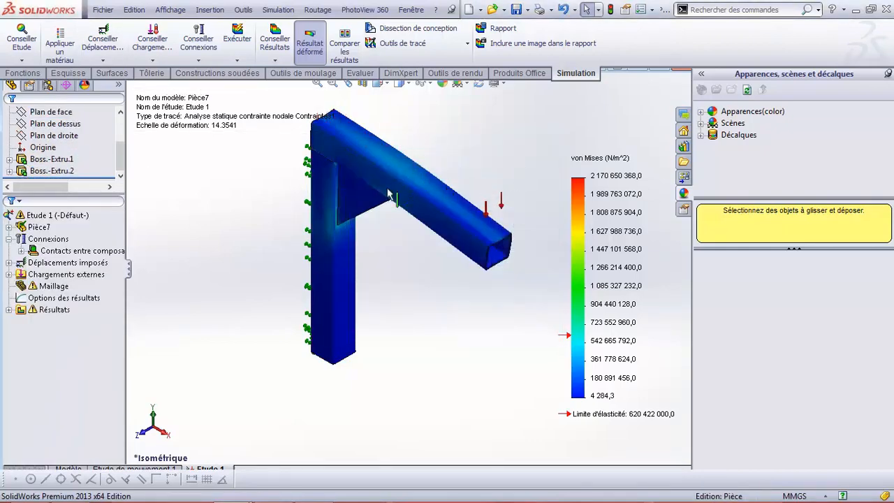
Remesh the bracket without its gusset, discarding the old results, and rerun the static study.
{"action": "right_click", "coordinate": [54, 286]}
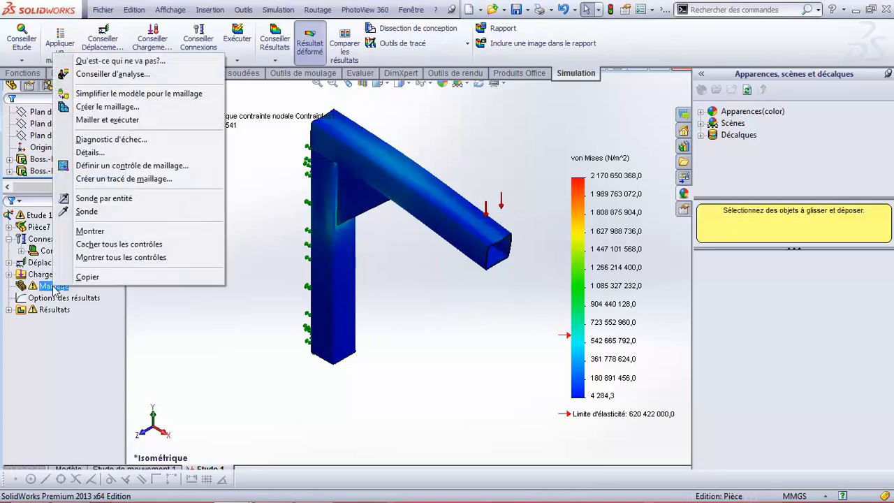
{"action": "left_click", "coordinate": [109, 107]}
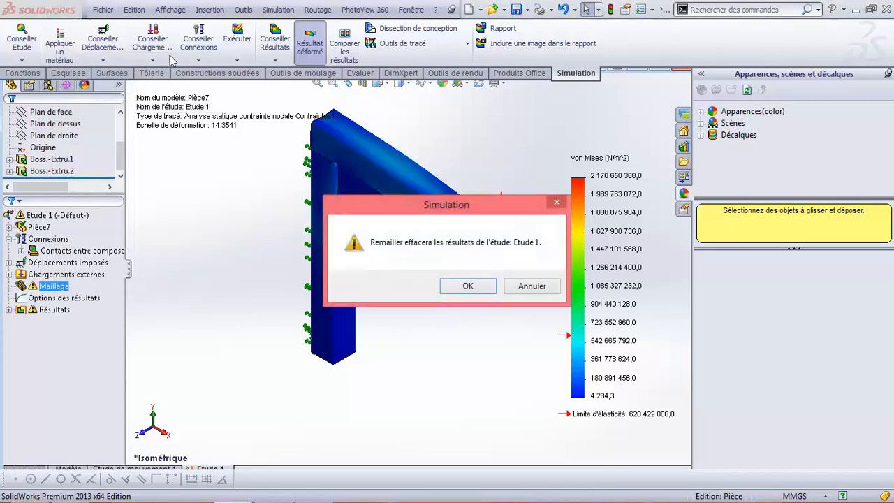
{"action": "left_click", "coordinate": [468, 285]}
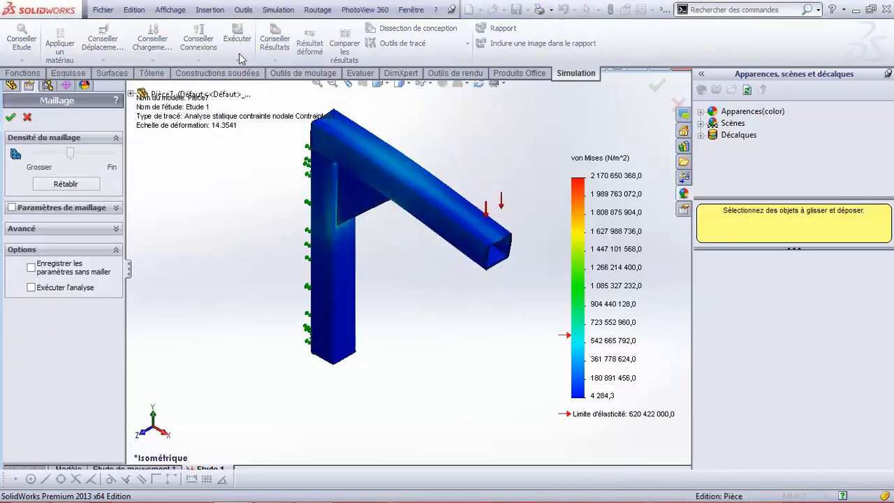
{"action": "left_click", "coordinate": [11, 116]}
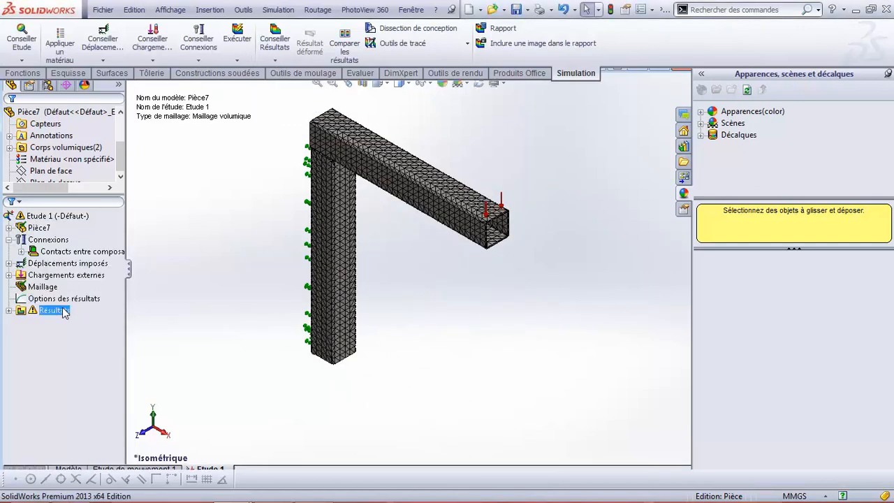
{"action": "left_click", "coordinate": [241, 41]}
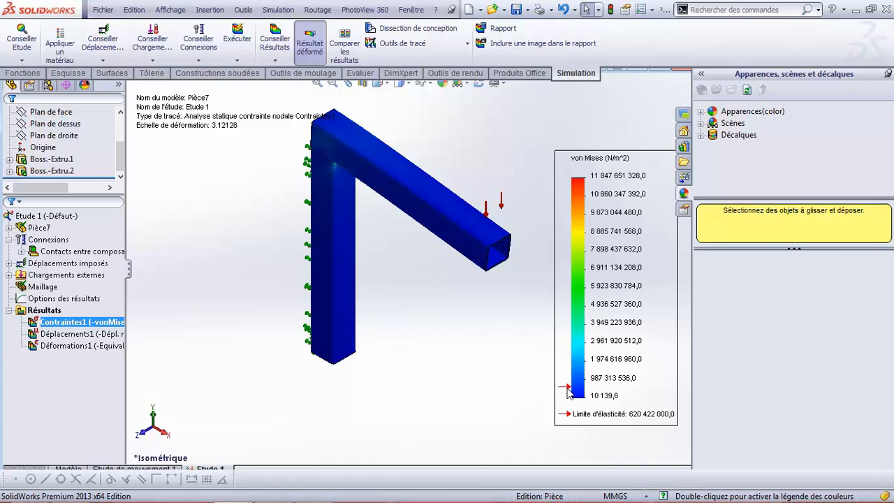
Display the strain plot Déformations1 and inspect the tube joint without its gusset in front view and from behind.
{"action": "double_click", "coordinate": [60, 347]}
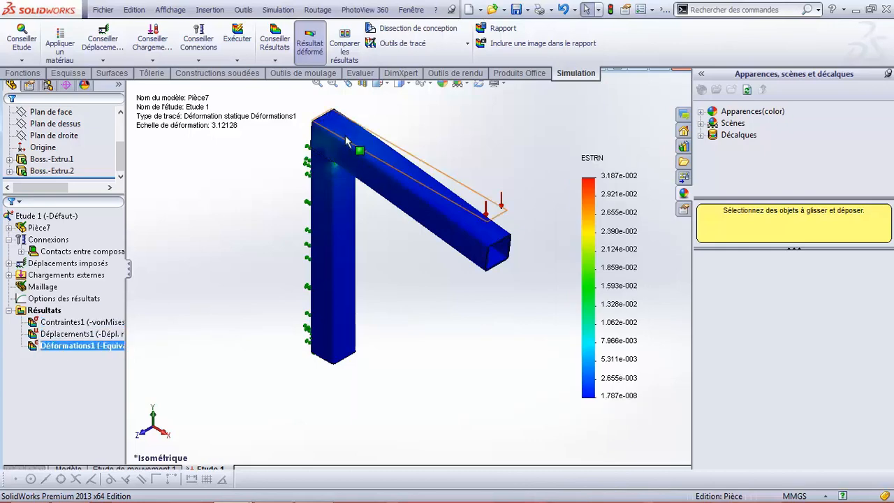
{"action": "scroll", "coordinate": [427, 264], "scroll_direction": "down", "scroll_amount": 4}
{"action": "scroll", "coordinate": [428, 268], "scroll_direction": "up", "scroll_amount": 3}
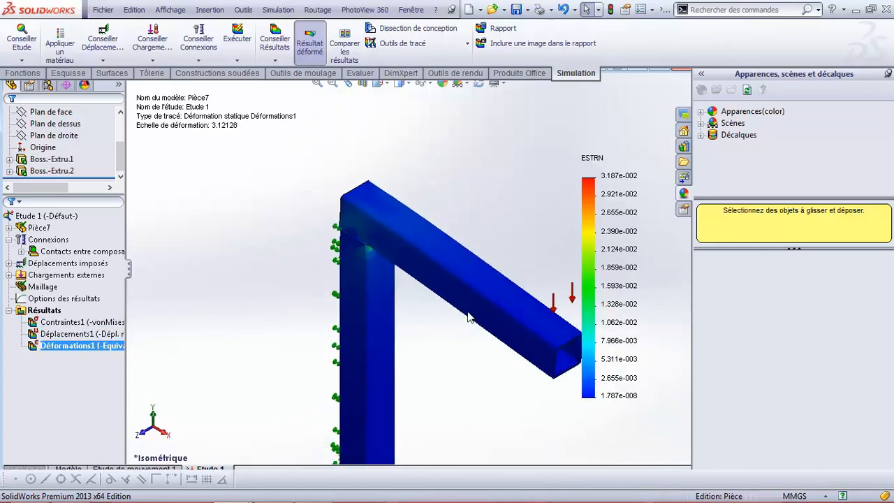
{"action": "key", "text": "space"}
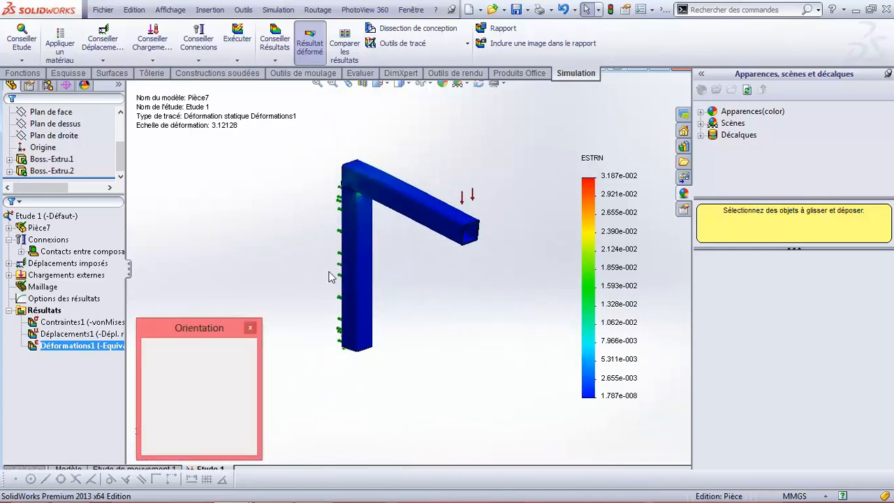
{"action": "left_click", "coordinate": [415, 181]}
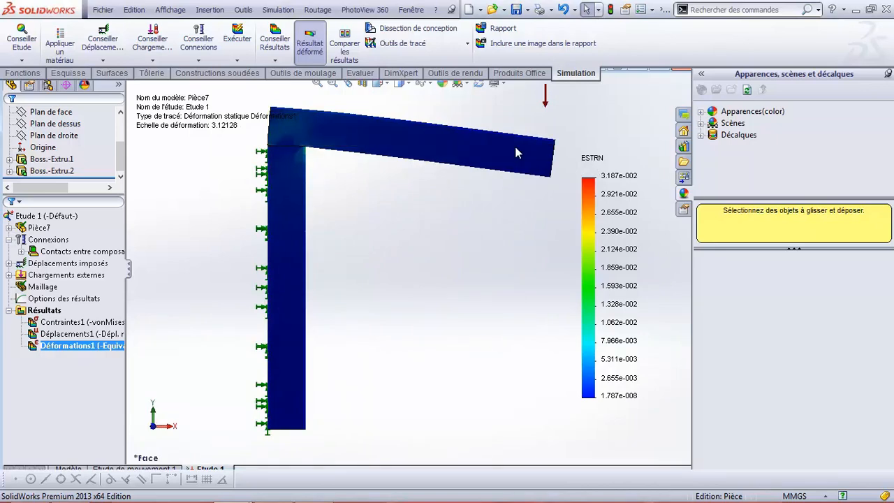
{"action": "scroll", "coordinate": [323, 113], "scroll_direction": "down", "scroll_amount": 5}
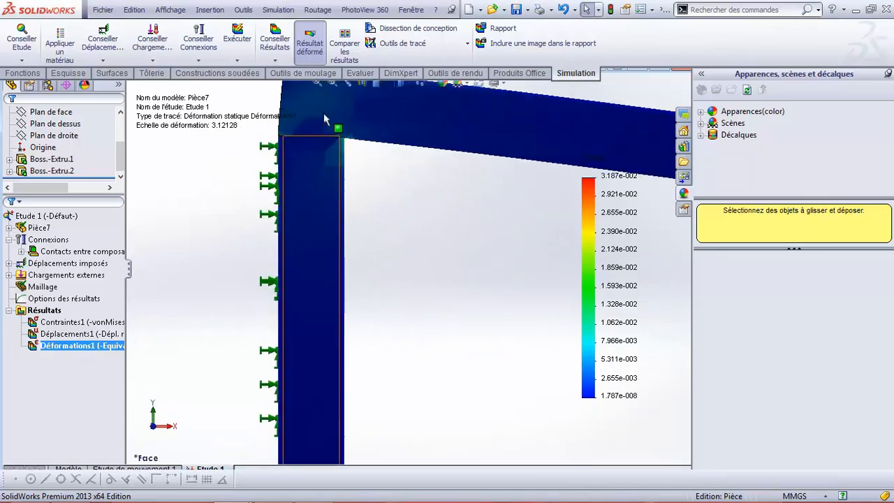
{"action": "middle_click_drag", "start_coordinate": [290, 145], "coordinate": [293, 193]}
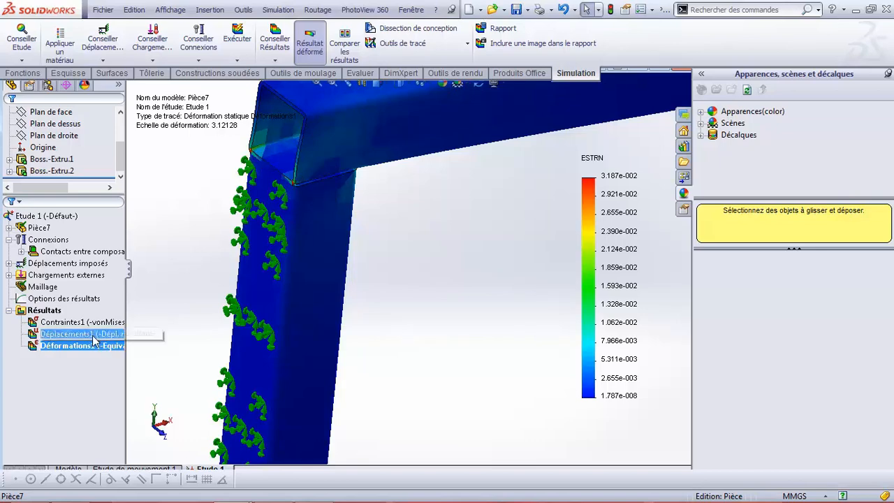
Display the displacement plot Déplacements1 and examine the horizontal tube's deflection in front view and from a slightly tilted angle.
{"action": "double_click", "coordinate": [90, 334]}
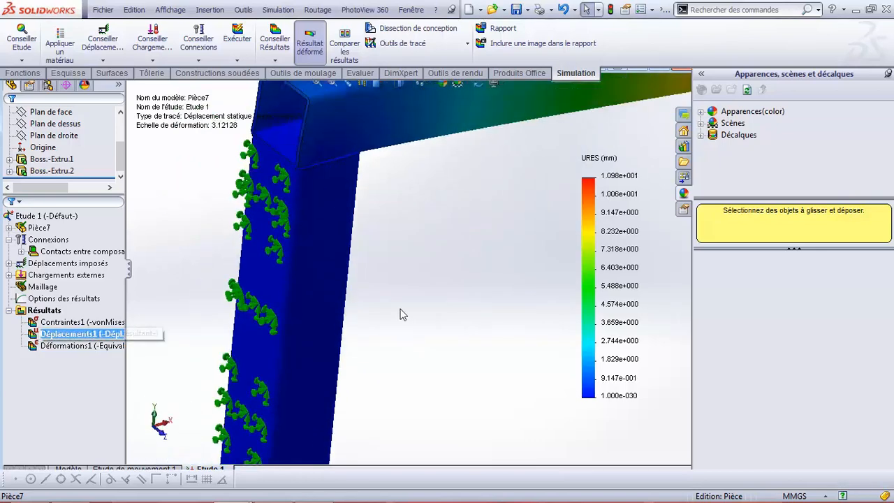
{"action": "scroll", "coordinate": [400, 314], "scroll_direction": "up", "scroll_amount": 5}
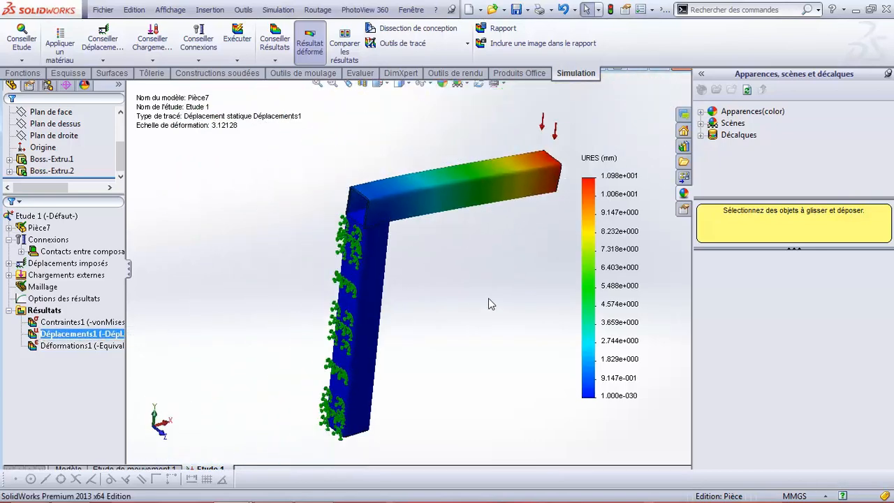
{"action": "key", "text": "space"}
{"action": "left_click", "coordinate": [333, 272]}
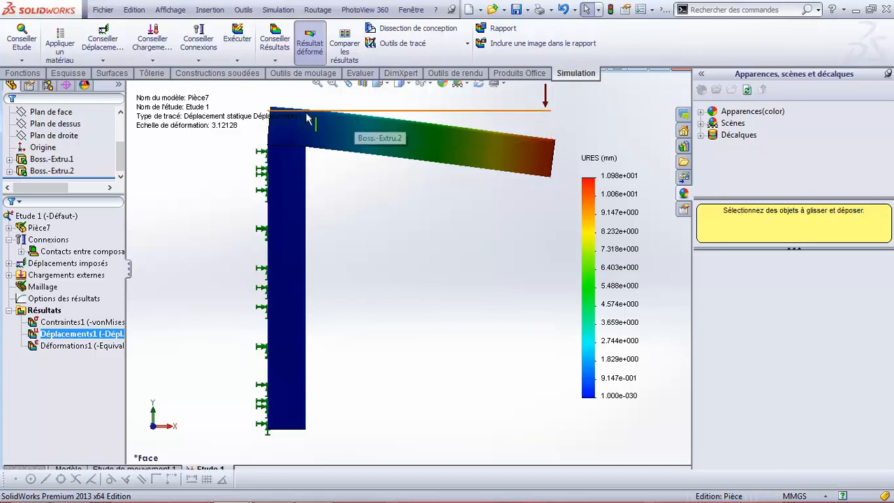
{"action": "middle_click_drag", "start_coordinate": [305, 134], "coordinate": [307, 190]}
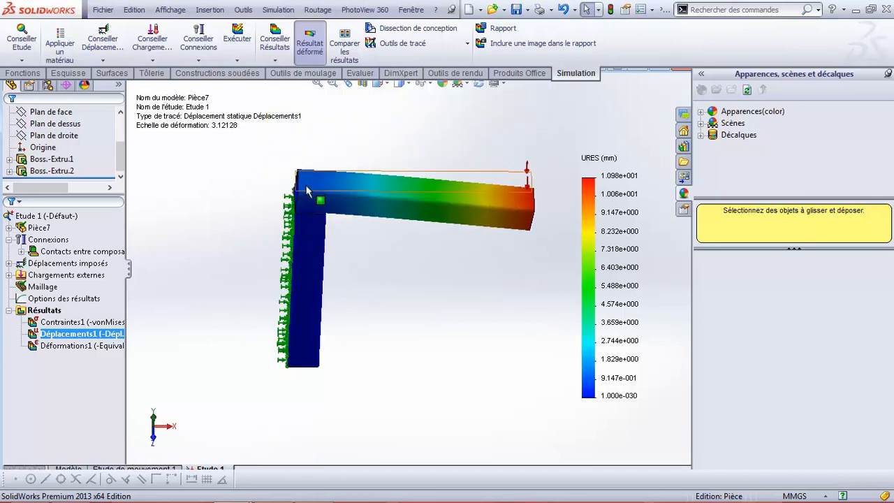
Switch back to the strain plot Déformations1 and show the bracket in isometric view.
{"action": "double_click", "coordinate": [66, 347]}
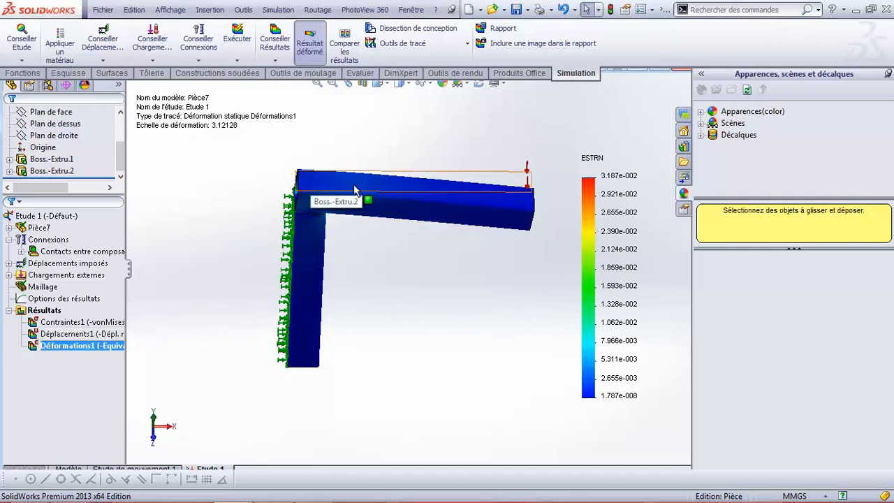
{"action": "key", "text": "space"}
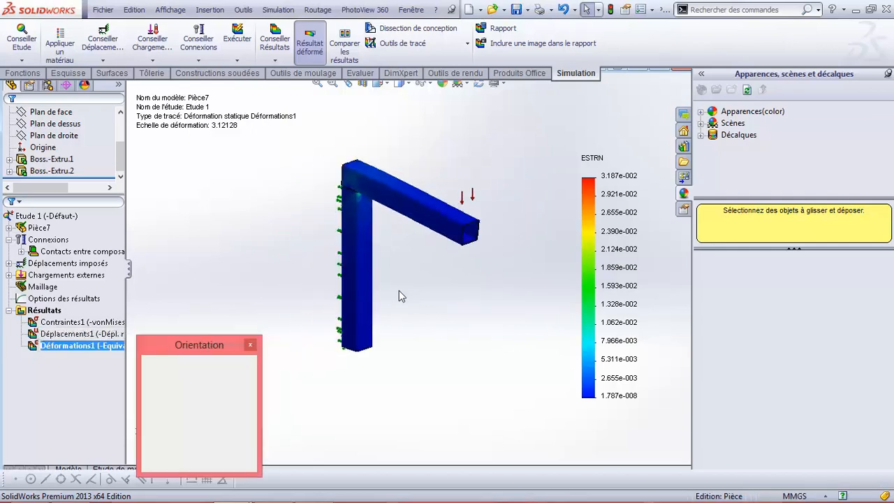
{"action": "left_click", "coordinate": [411, 227]}
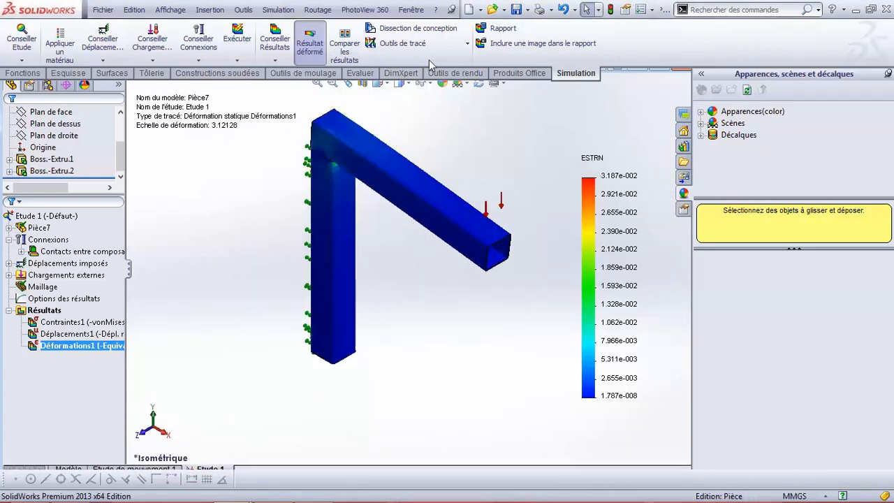
Start a report for the static study, review its sections and add the URL sitedudebutant.com to the header information.
{"action": "left_click", "coordinate": [507, 33]}
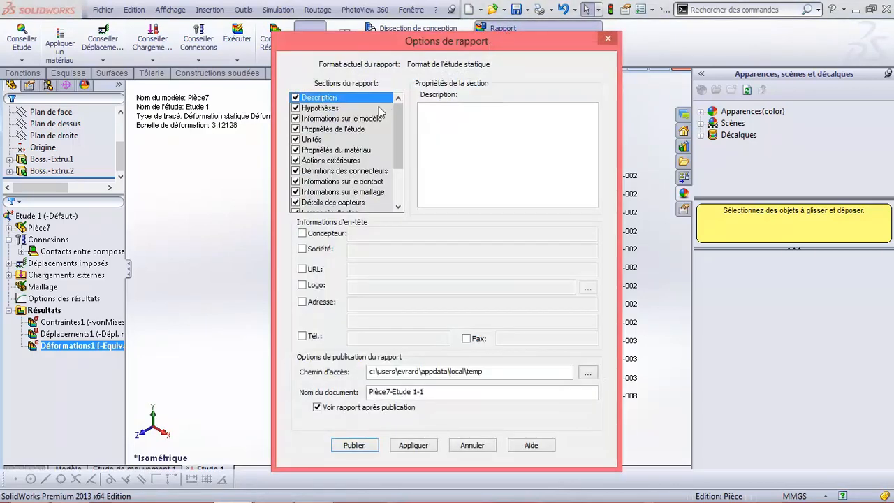
{"action": "left_click", "coordinate": [401, 192]}
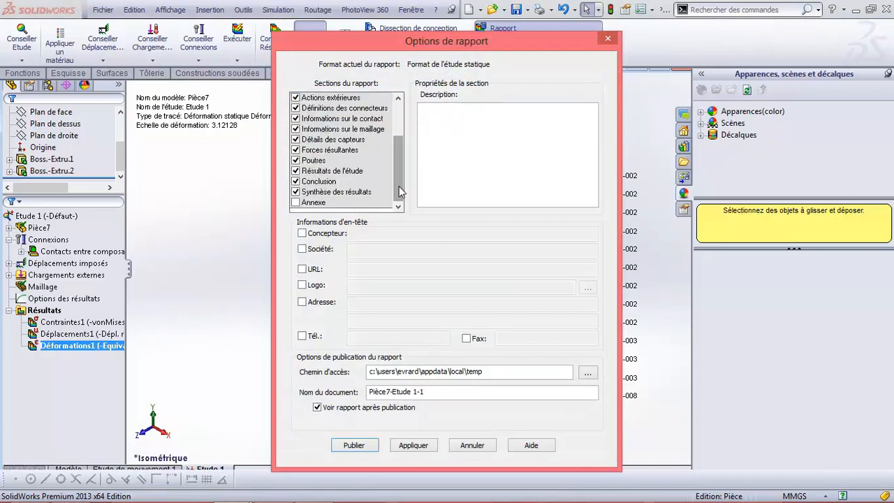
{"action": "left_click", "coordinate": [302, 270]}
{"action": "left_click", "coordinate": [359, 269]}
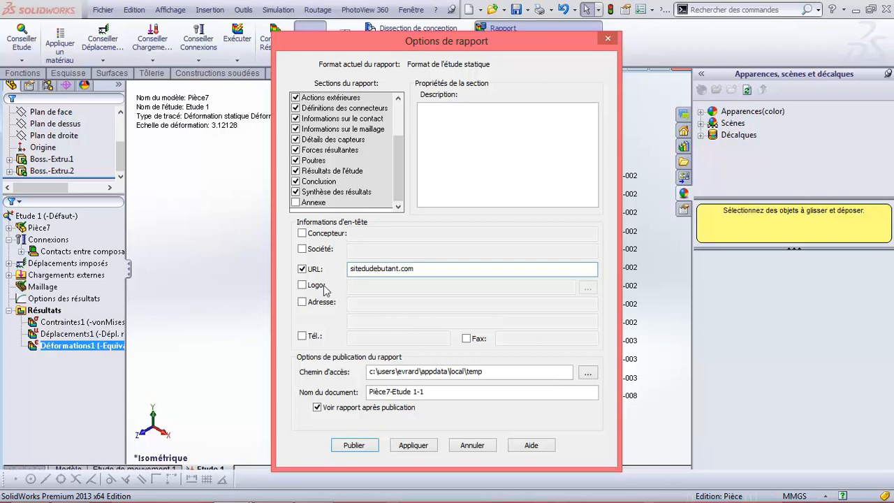
Include a logo in the report header and name the report document contrainte.
{"action": "left_click", "coordinate": [301, 285]}
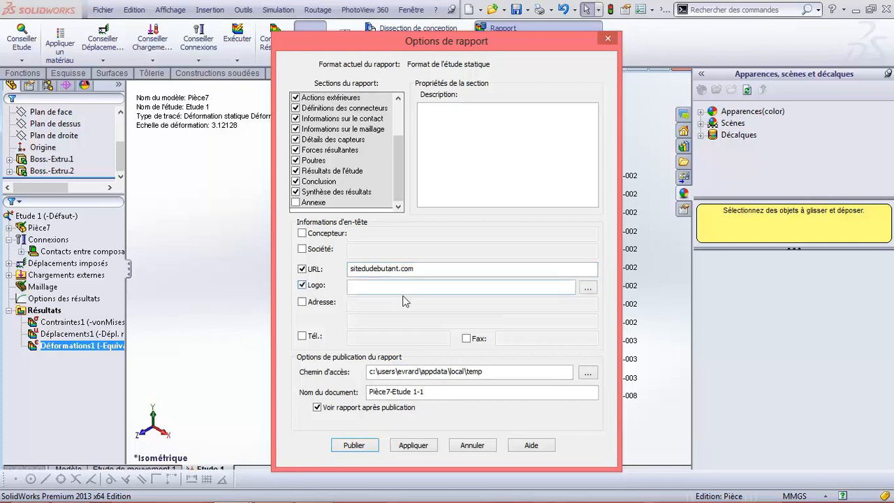
{"action": "left_click", "coordinate": [435, 394]}
{"action": "left_click_drag", "start_coordinate": [435, 393], "coordinate": [368, 393]}
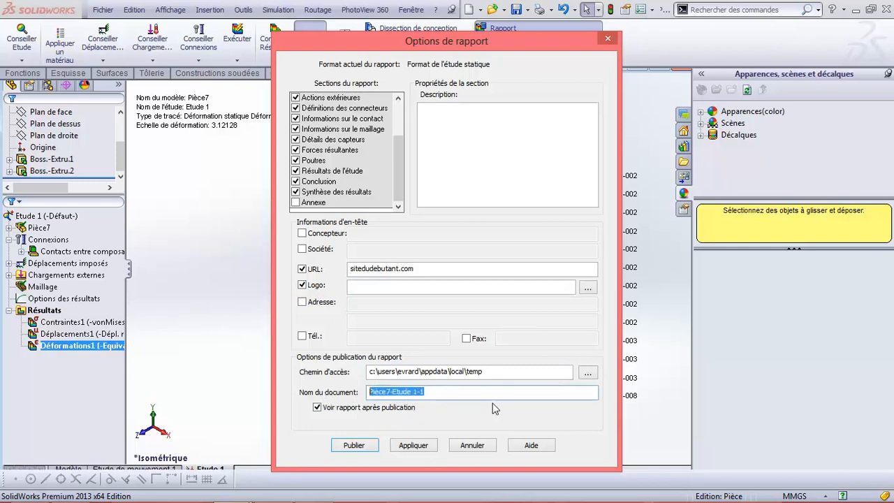
{"action": "type", "text": "co"}
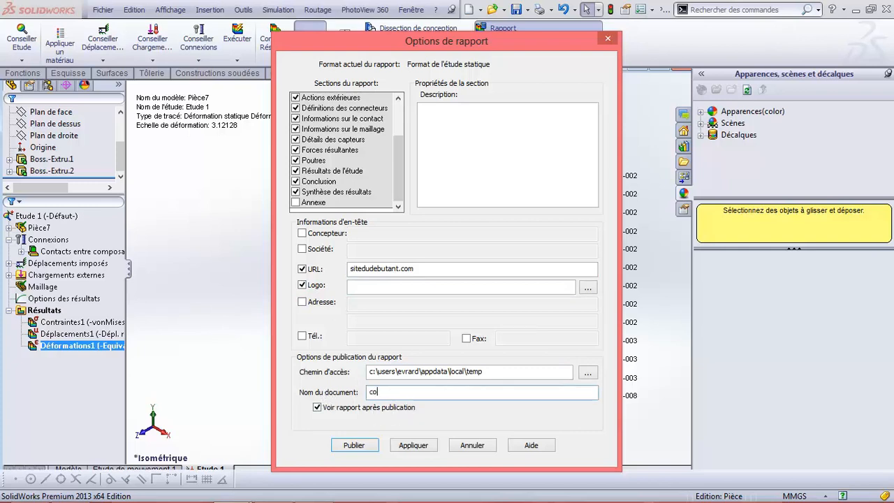
{"action": "type", "text": "ntrainte"}
Exclude the logo from the report header and publish the report with the applied options.
{"action": "left_click", "coordinate": [412, 449]}
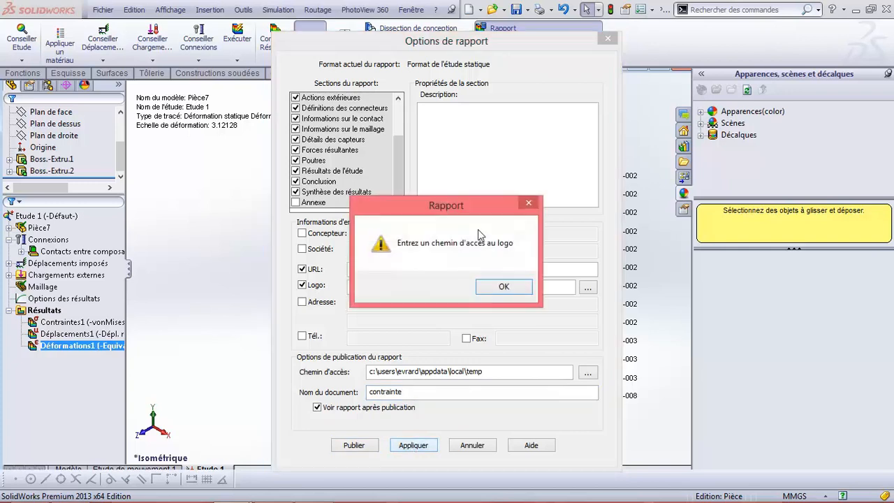
{"action": "left_click", "coordinate": [496, 290]}
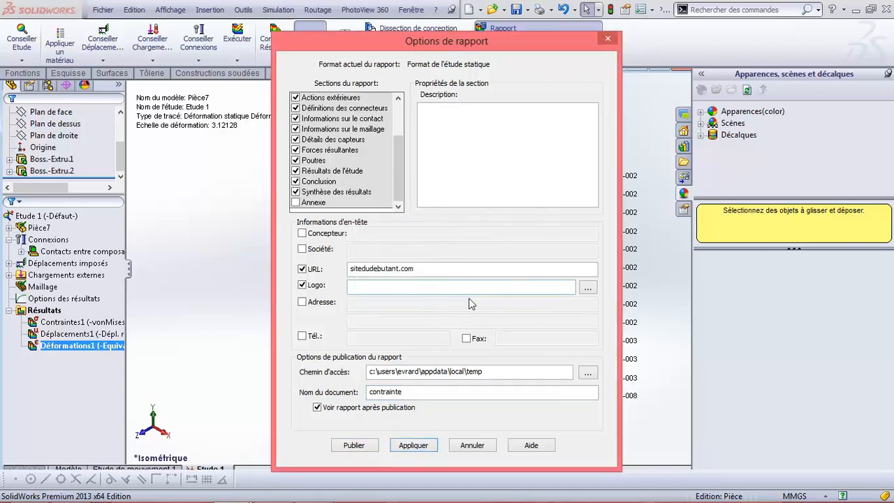
{"action": "left_click", "coordinate": [302, 285]}
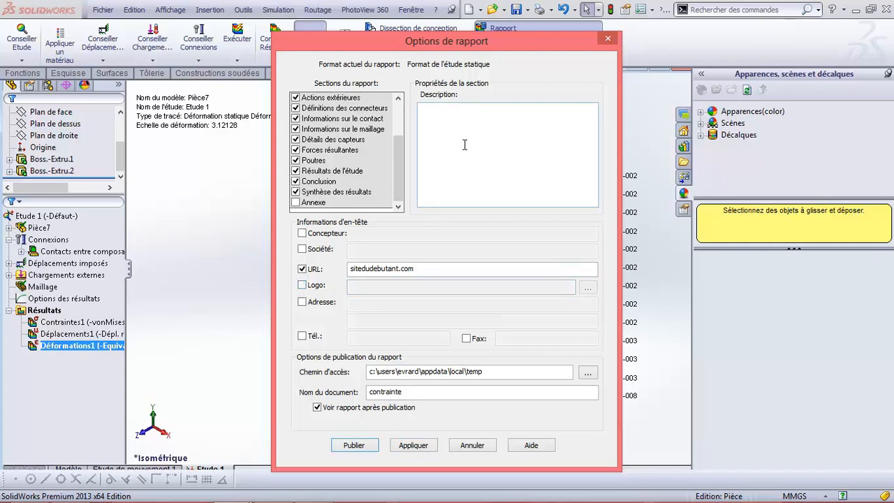
{"action": "left_click", "coordinate": [406, 447]}
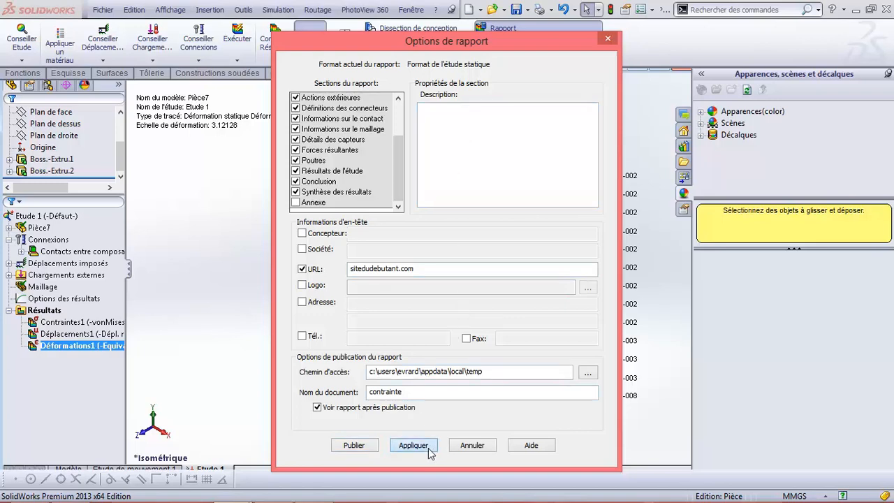
{"action": "left_click", "coordinate": [356, 445]}
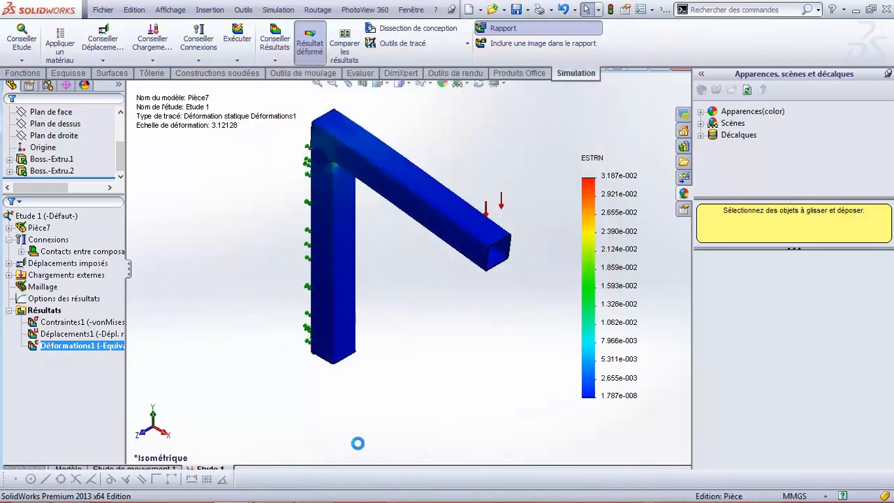